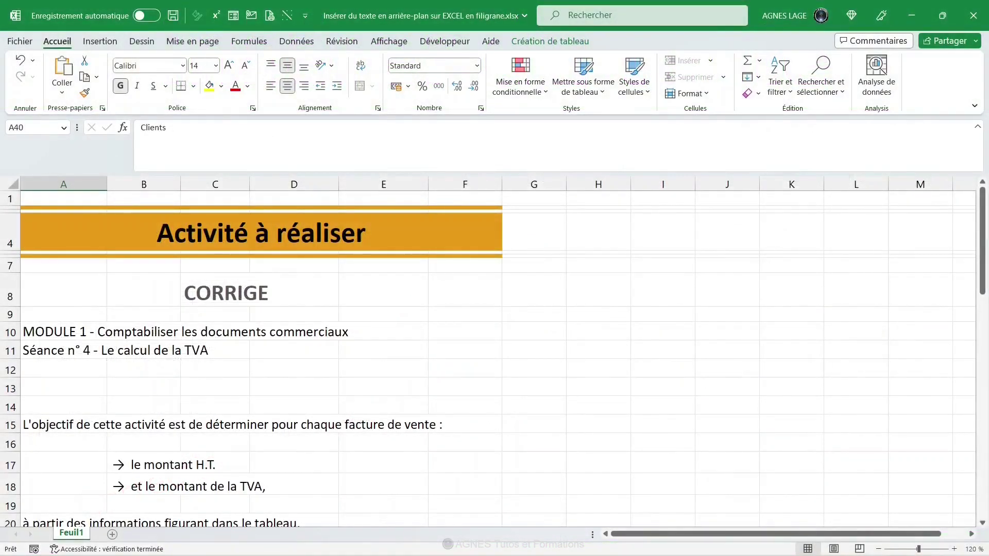
- Examine the worksheet from the title banner down to the invoice table to review its content and layout
scroll(395, 326, "right", 1)
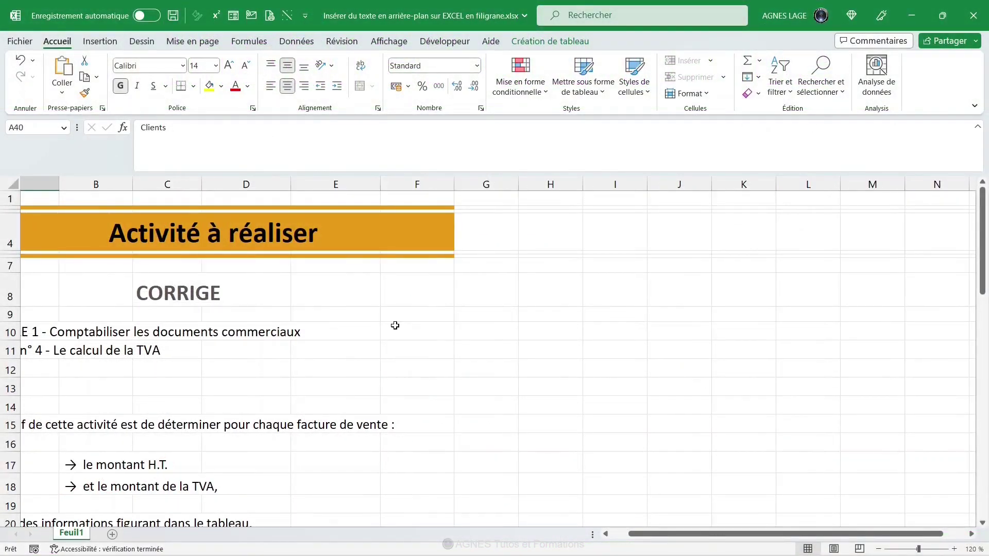
scroll(395, 326, "down", 4)
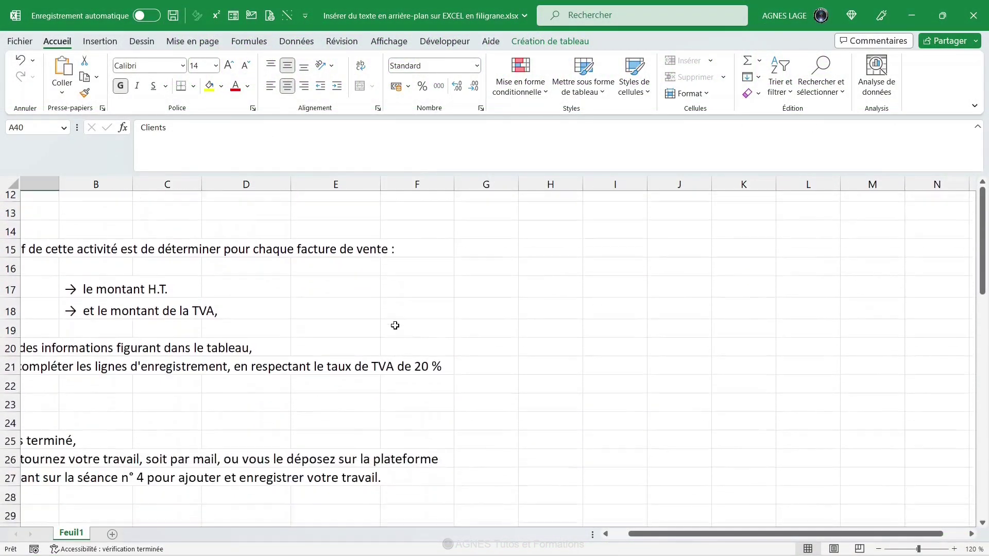
scroll(395, 326, "down", 3)
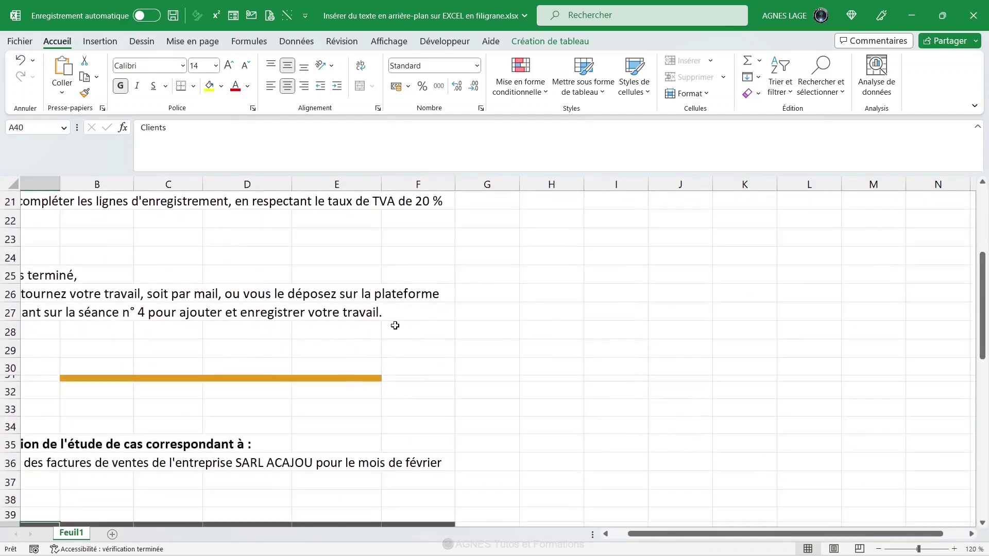
scroll(395, 325, "down", 2)
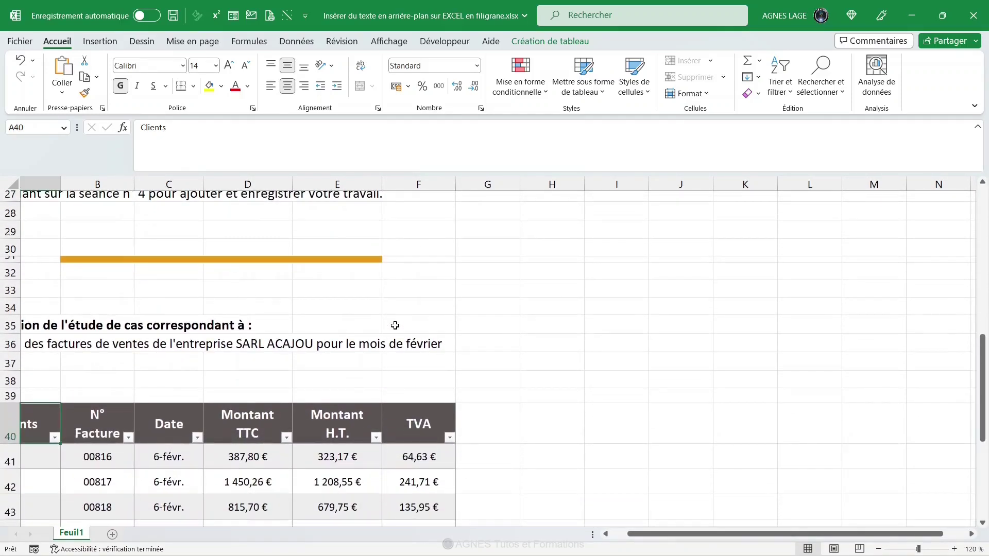
scroll(395, 325, "up", 8)
scroll(396, 325, "up", 1)
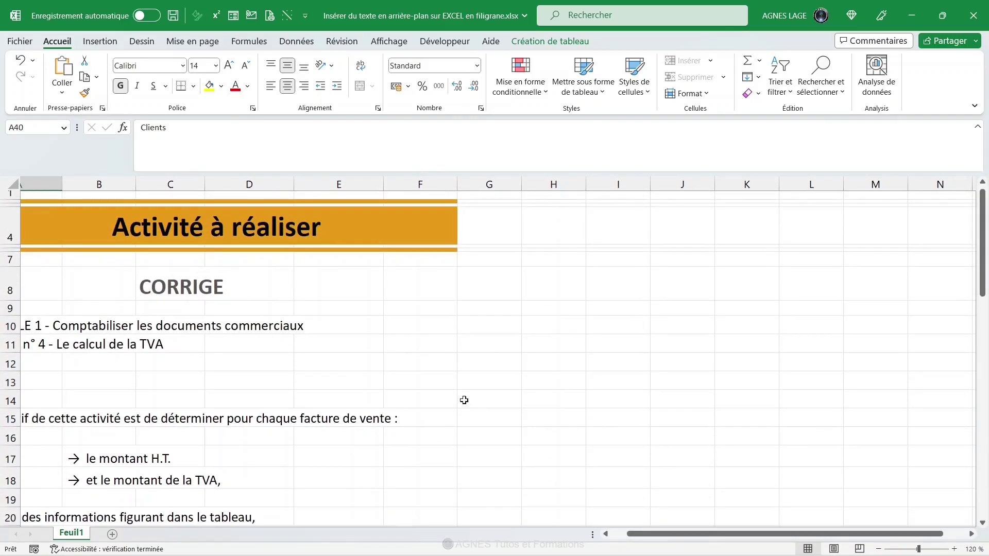
scroll(464, 401, "down", 6)
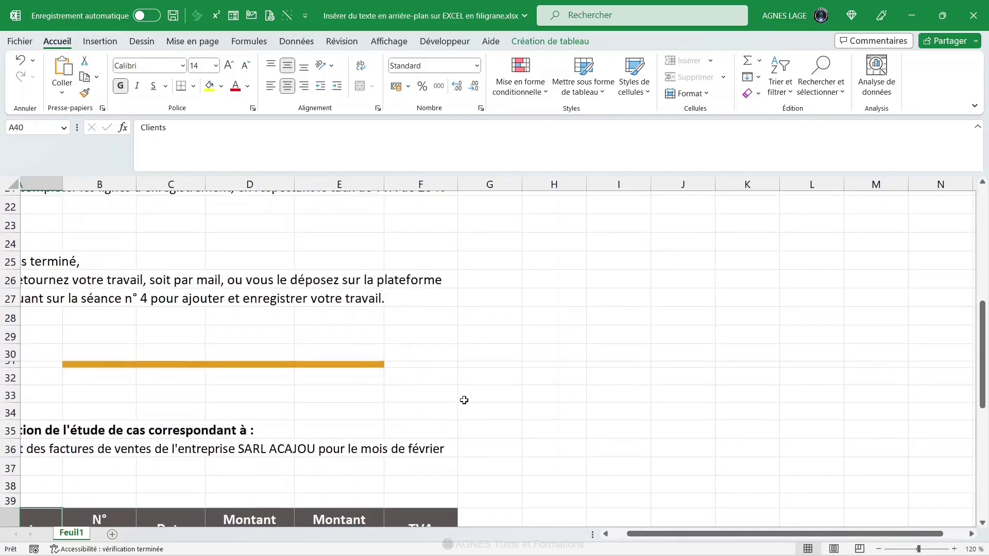
scroll(464, 400, "down", 3)
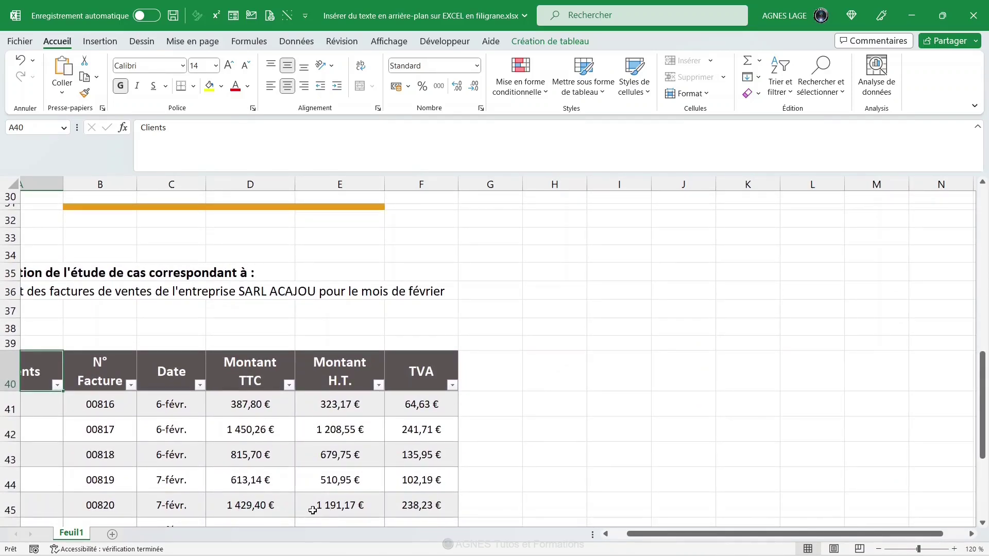
scroll(313, 509, "up", 10)
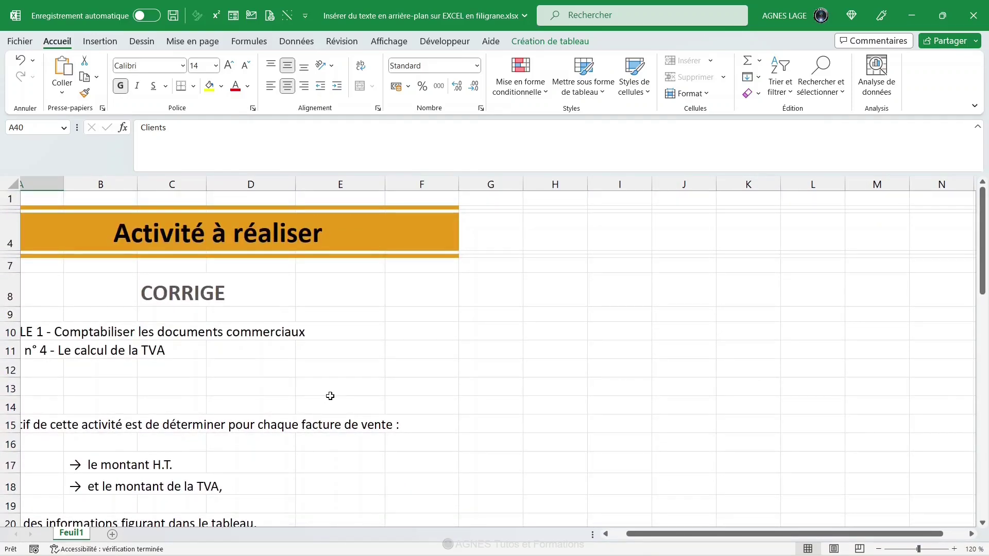
- Check the worksheet's pagination in the print preview and return to the sheet
key("ctrl+p")
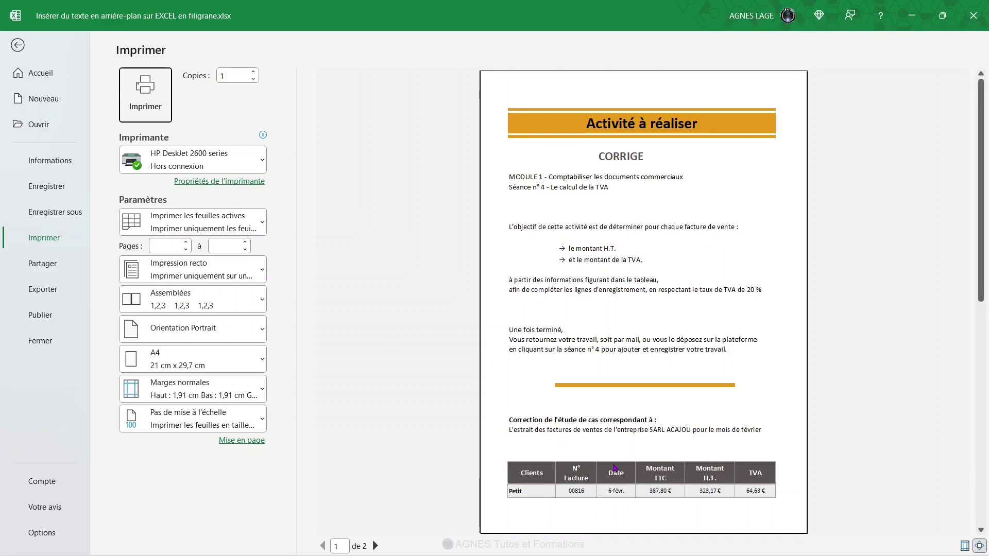
left_click(376, 545)
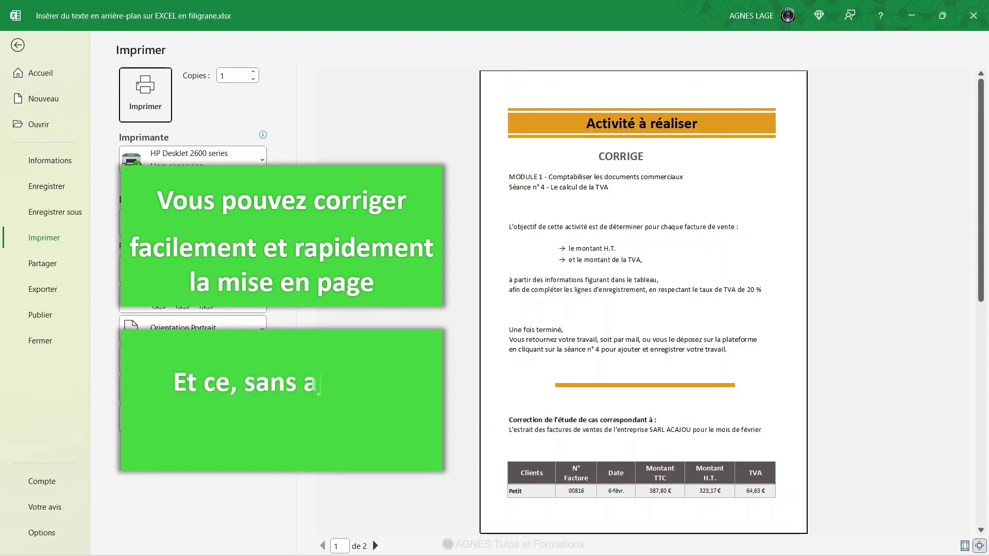
key("Escape")
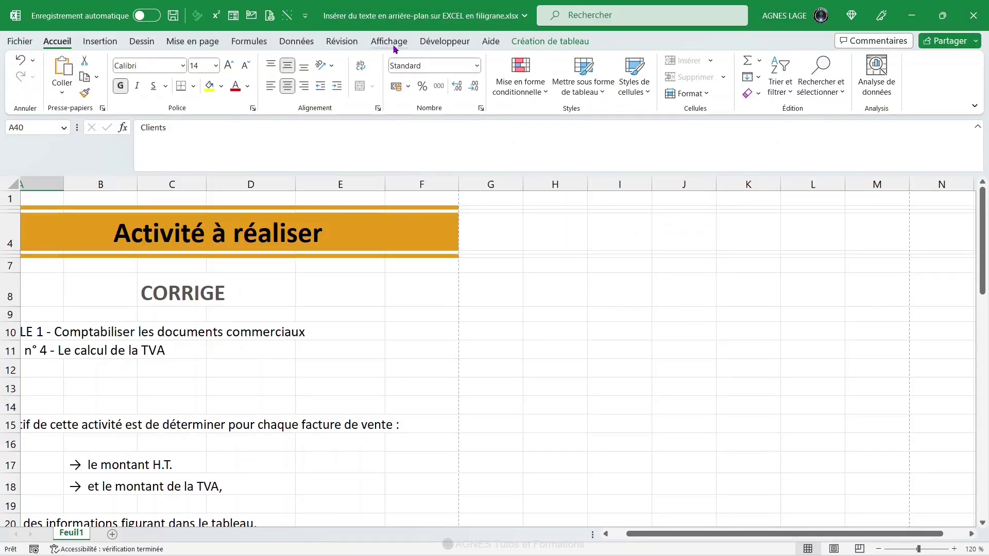
- Show the sheet in Page Break Preview at 100% zoom and move the page break up between rows 34 and 35
left_click(390, 41)
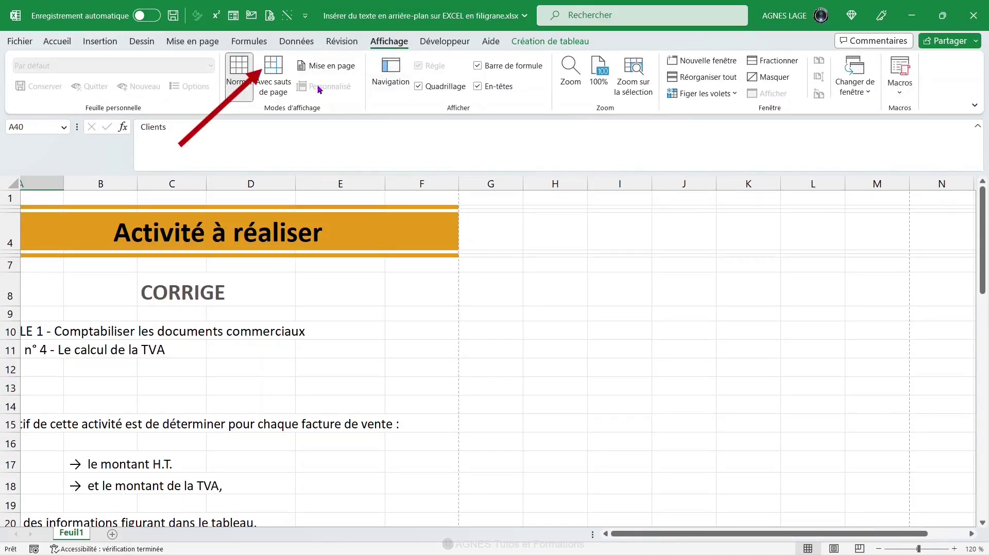
left_click(273, 86)
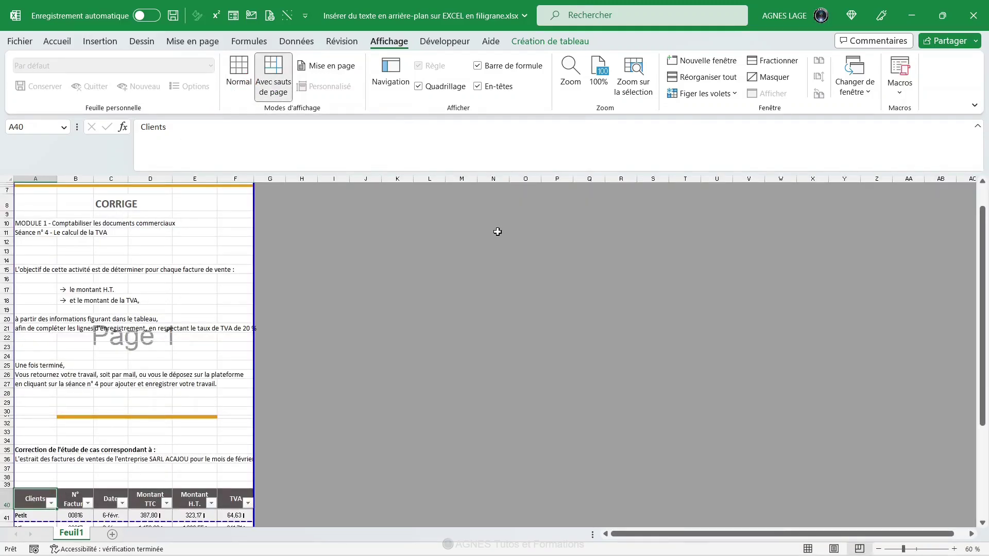
left_click(599, 77)
scroll(333, 367, "down", 1)
scroll(333, 367, "down", 1)
scroll(333, 367, "down", 7)
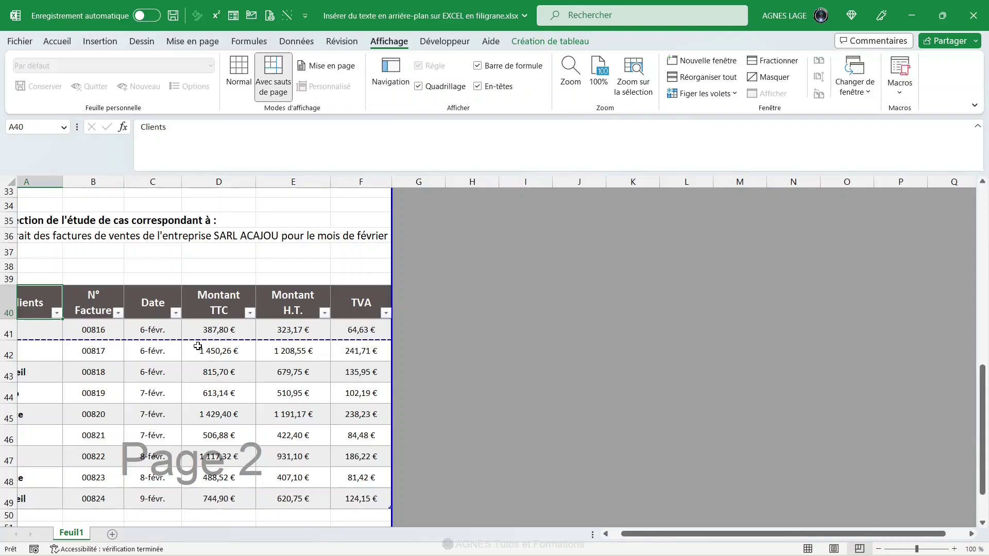
left_click(129, 339)
left_click_drag(131, 328, 122, 212)
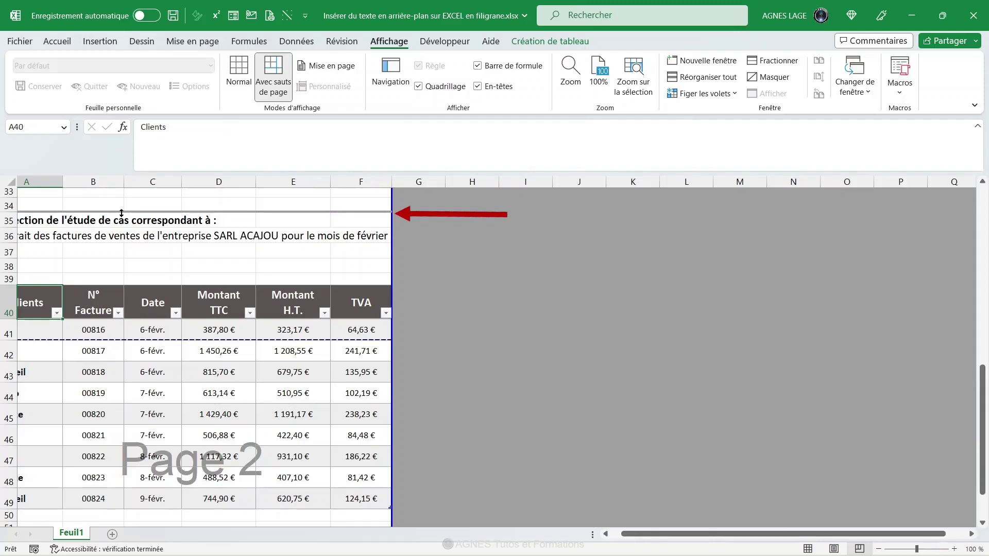
left_click_drag(122, 213, 121, 212)
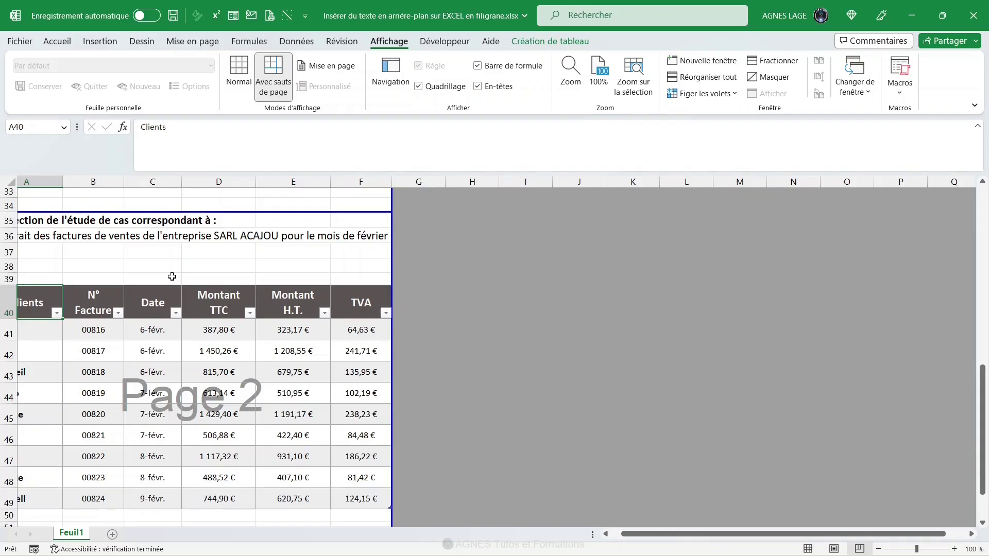
- Check both pages in the print preview and return the worksheet to Normal view
scroll(172, 276, "up", 2)
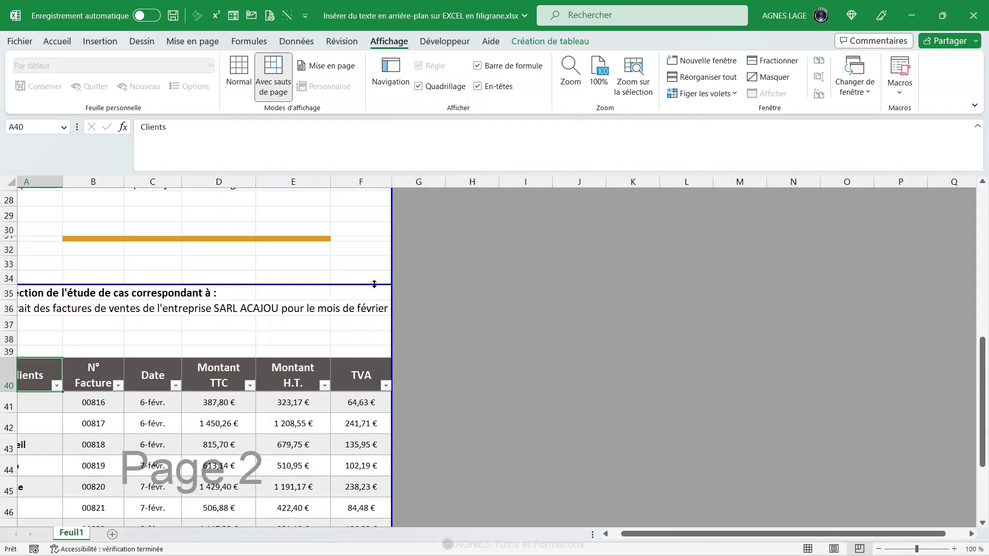
key("ctrl+p")
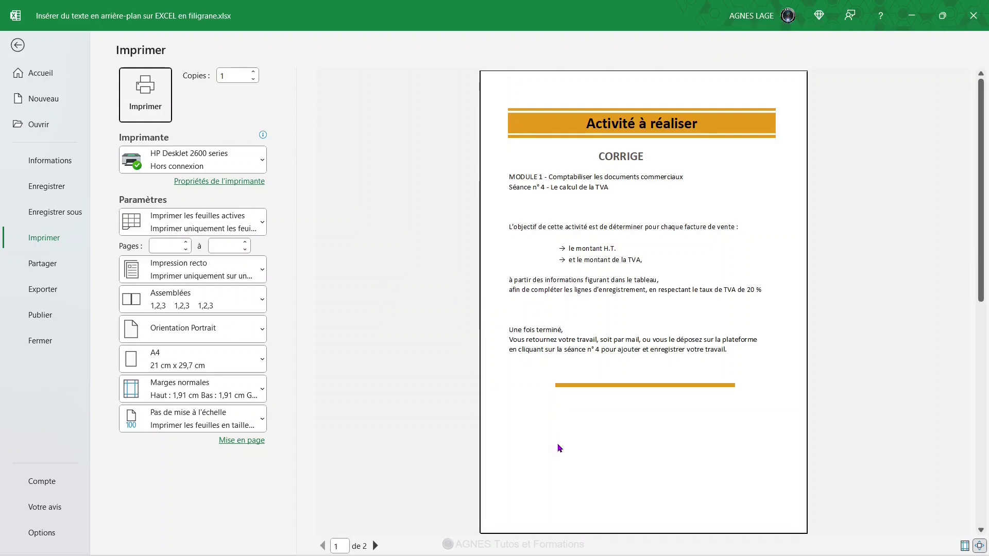
left_click(375, 545)
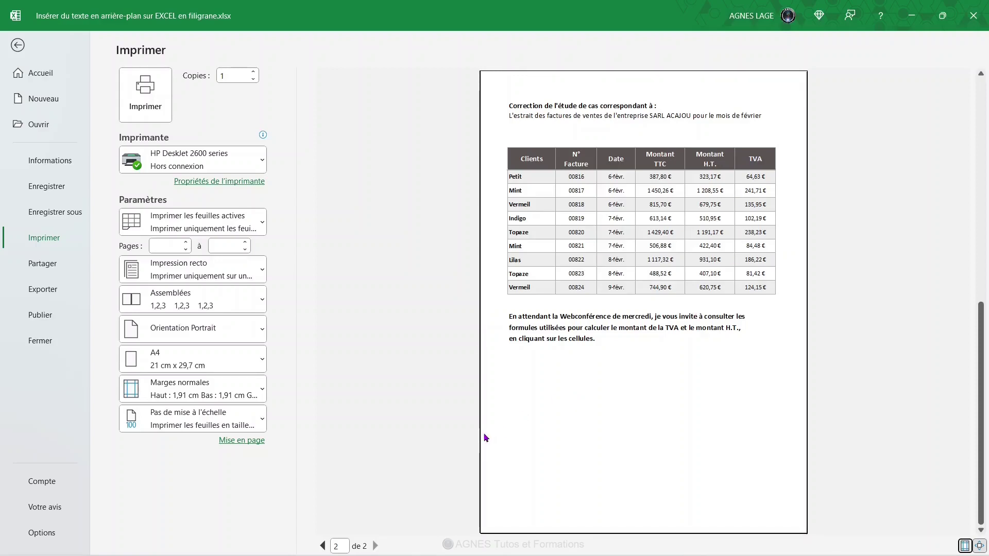
key("Escape")
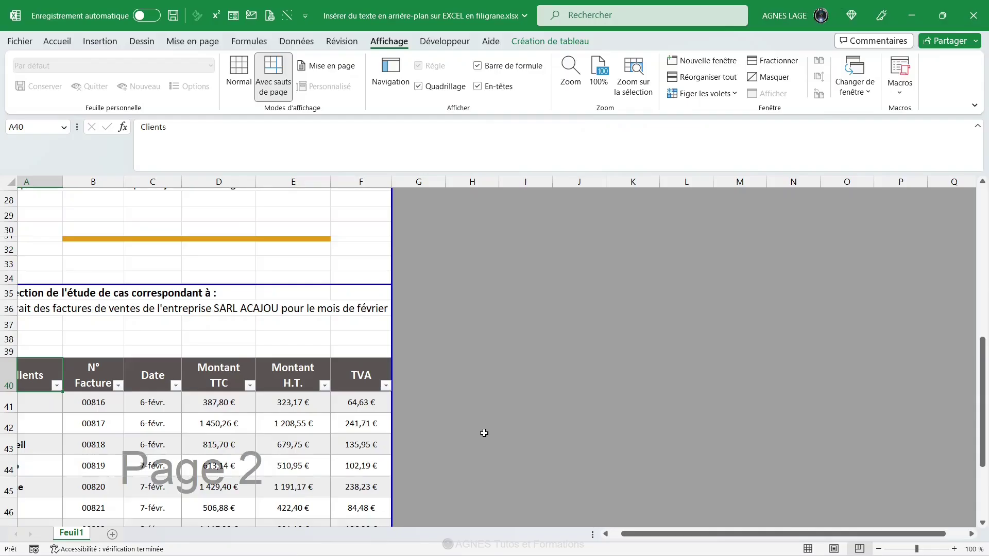
left_click(233, 73)
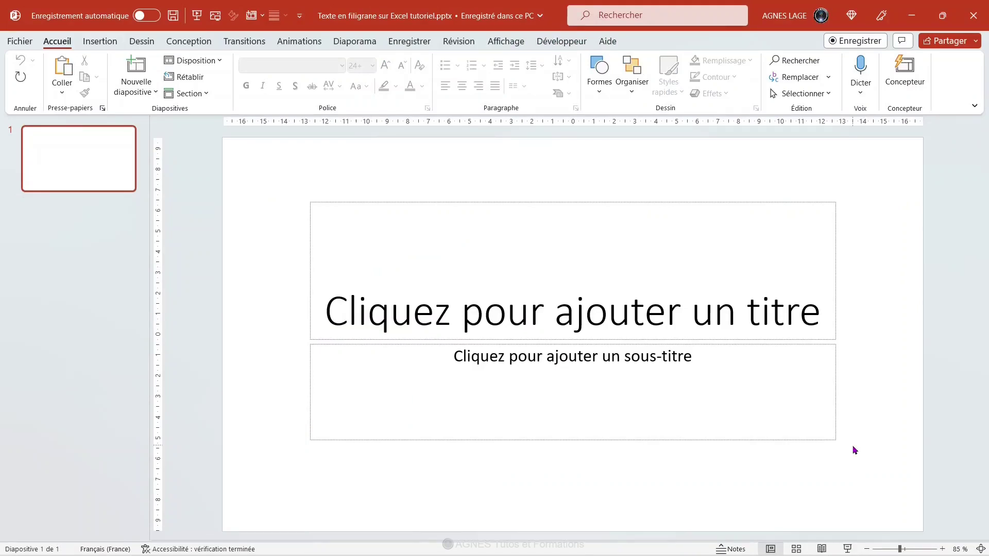
- In the PowerPoint presentation, delete the title and subtitle placeholders from the slide
key("ctrl+a")
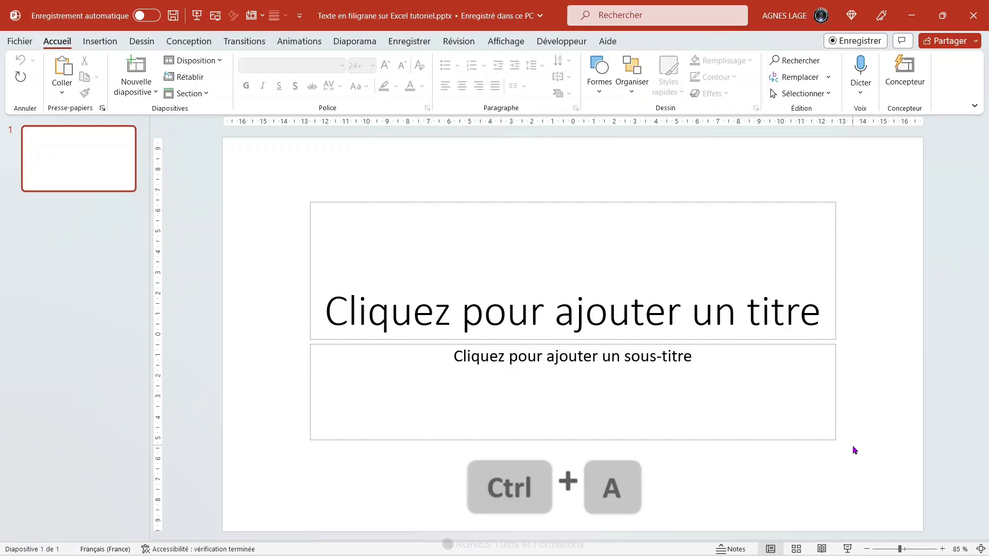
key("ctrl+a")
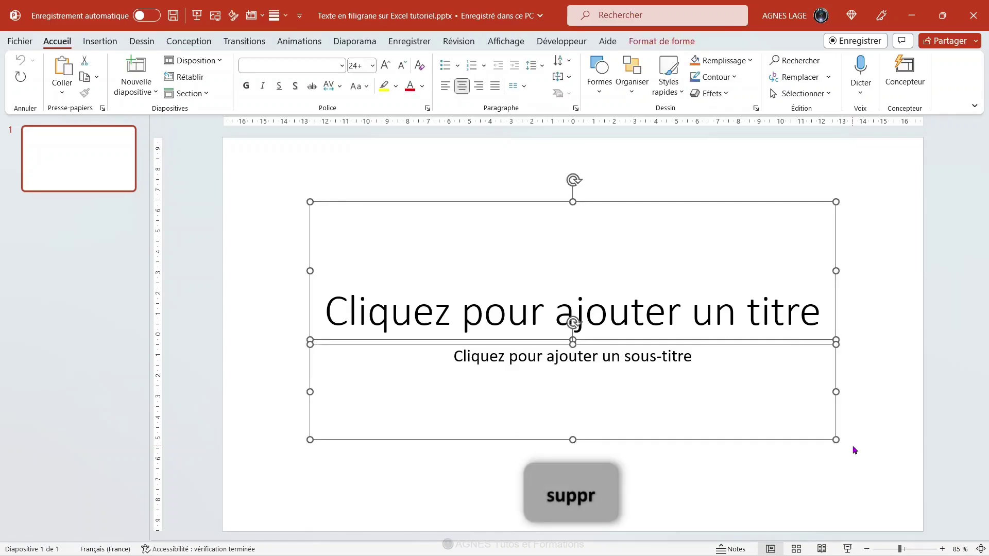
key("Delete")
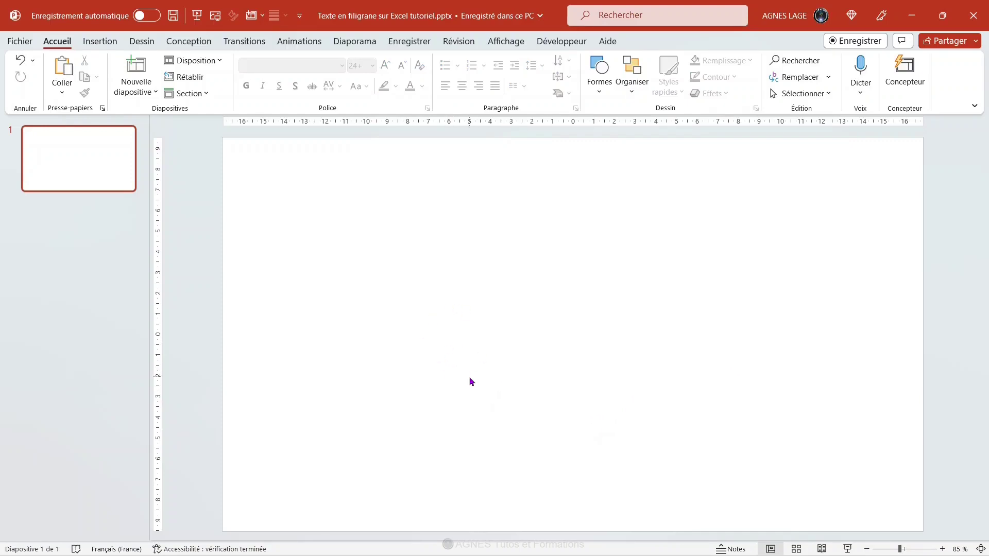
- Open the slide size options for the presentation
left_click(199, 45)
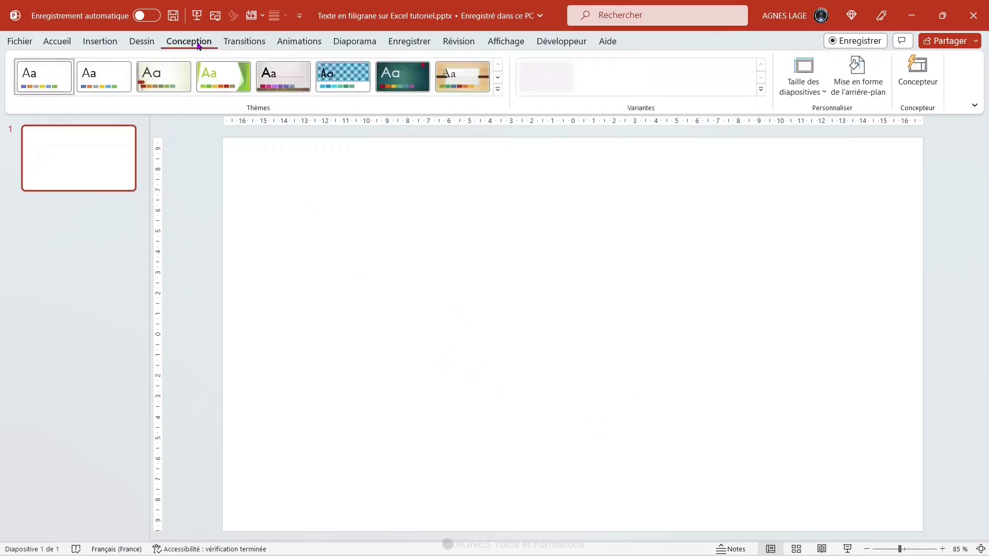
left_click(796, 86)
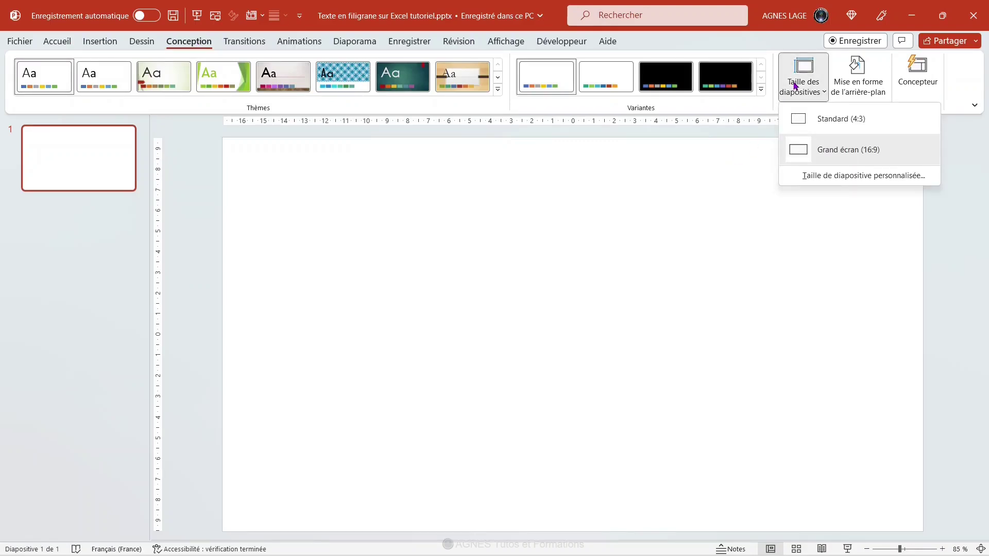
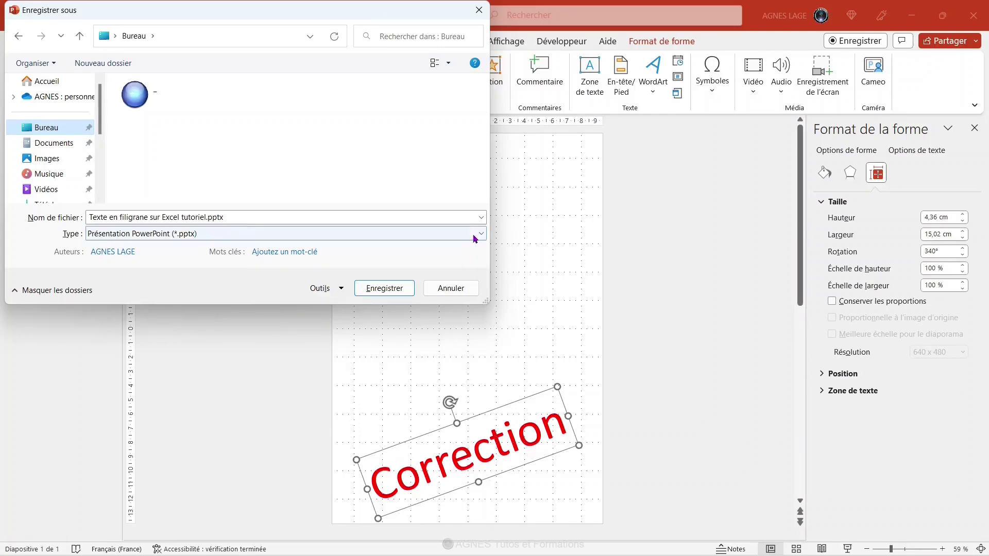
- Export only the current slide to the desktop in PNG format as "Texte en filigrane sur Excel tutoriel.png"
left_click(221, 234)
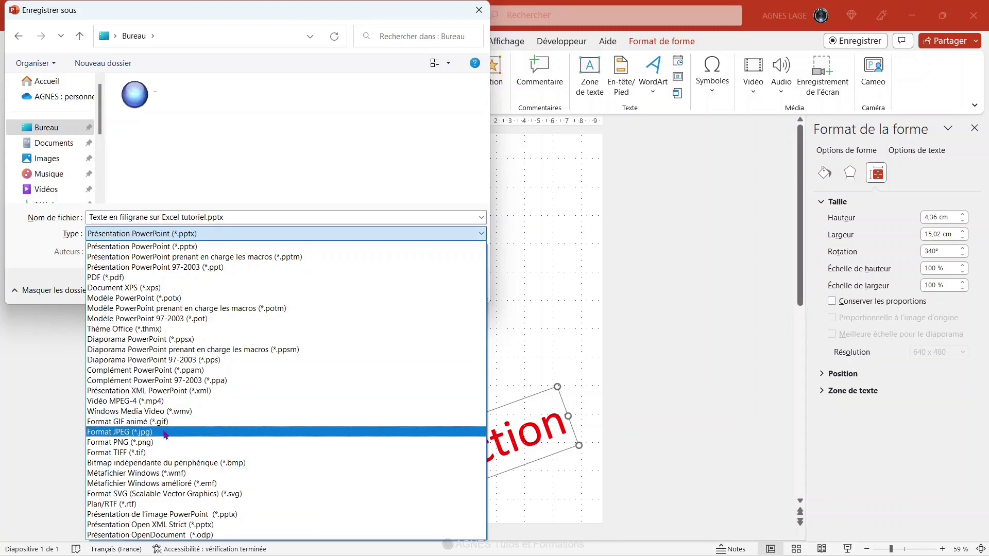
left_click(135, 445)
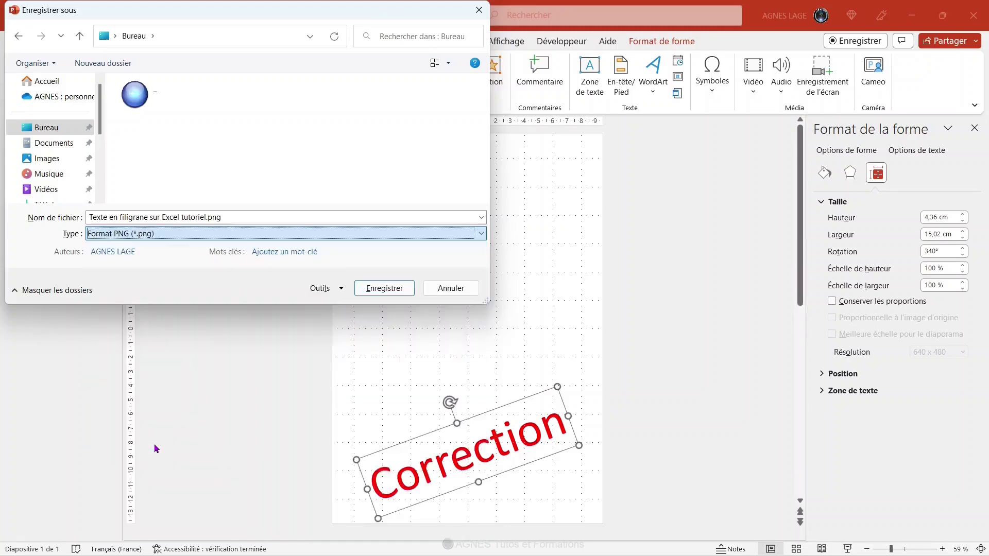
left_click(383, 289)
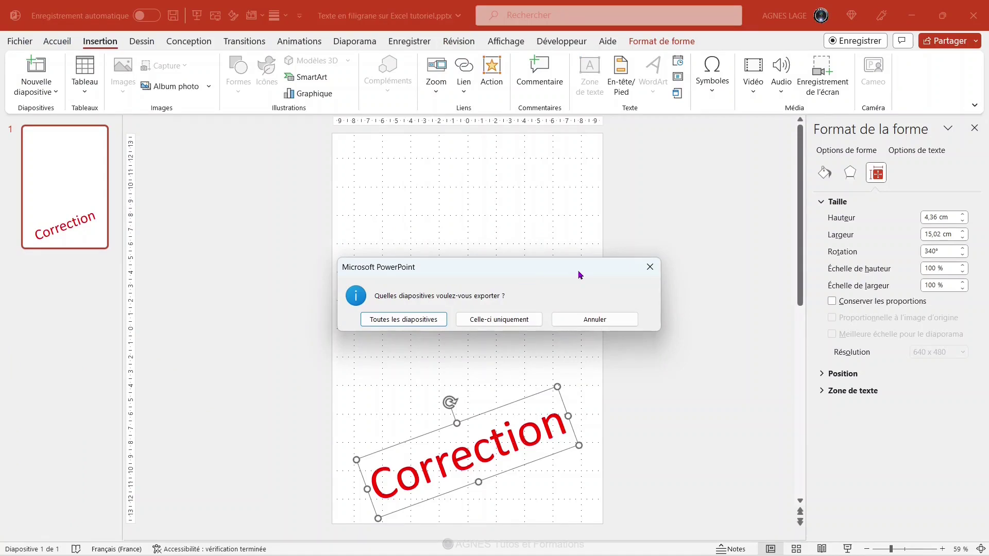
left_click(499, 320)
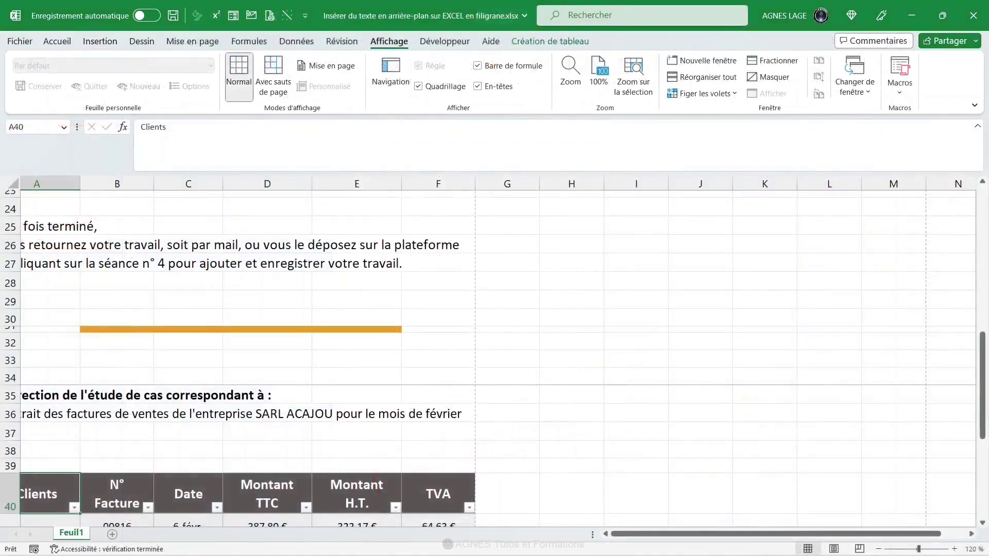
- In the Excel worksheet's Page Layout view, insert "Texte en filigrane sur Excel tutoriel.png" from the desktop into the center header section
scroll(484, 379, "up", 8)
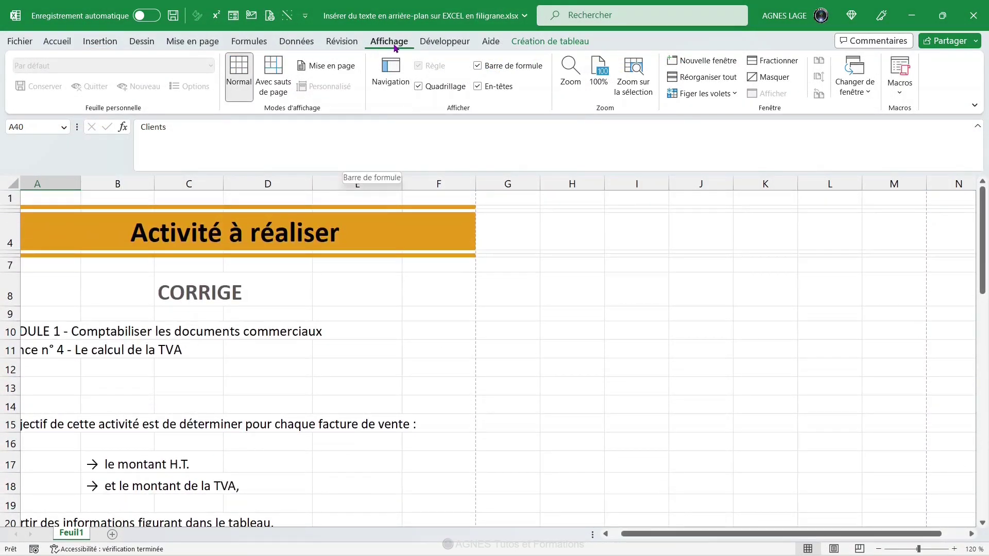
left_click(330, 70)
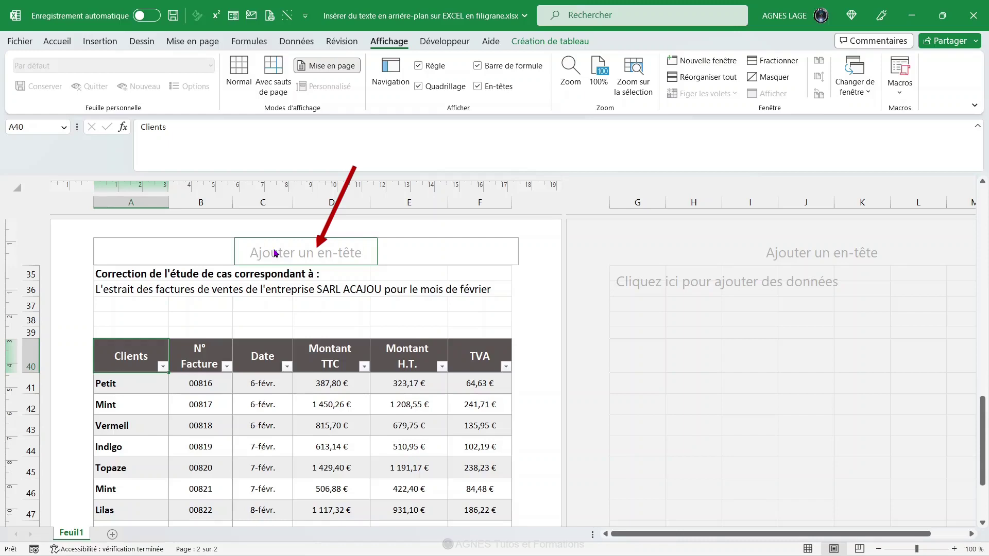
left_click(309, 250)
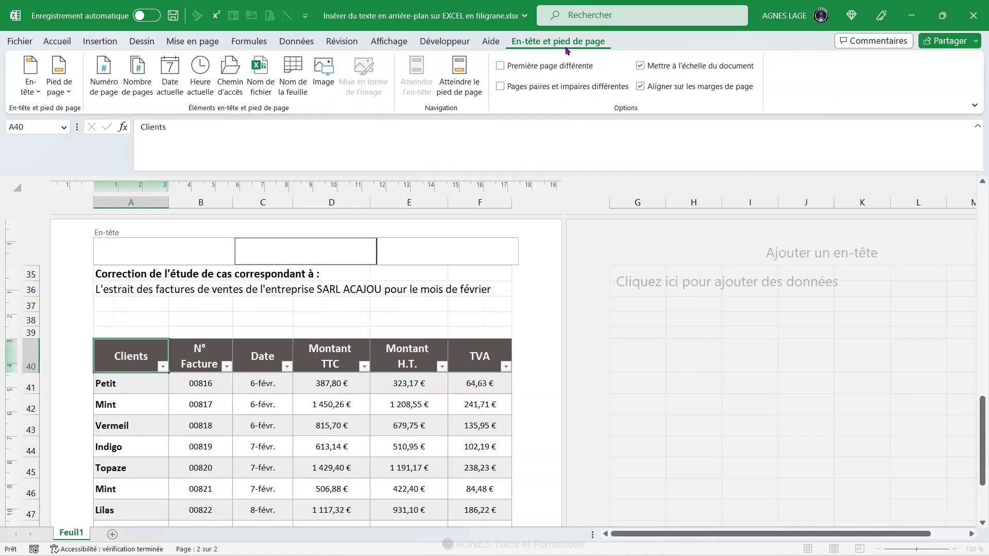
left_click(323, 72)
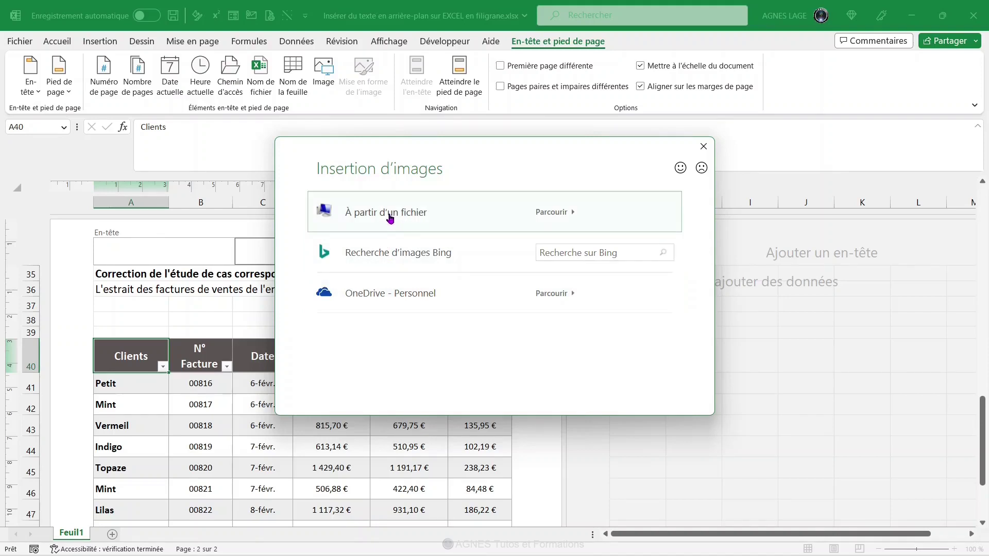
left_click(390, 219)
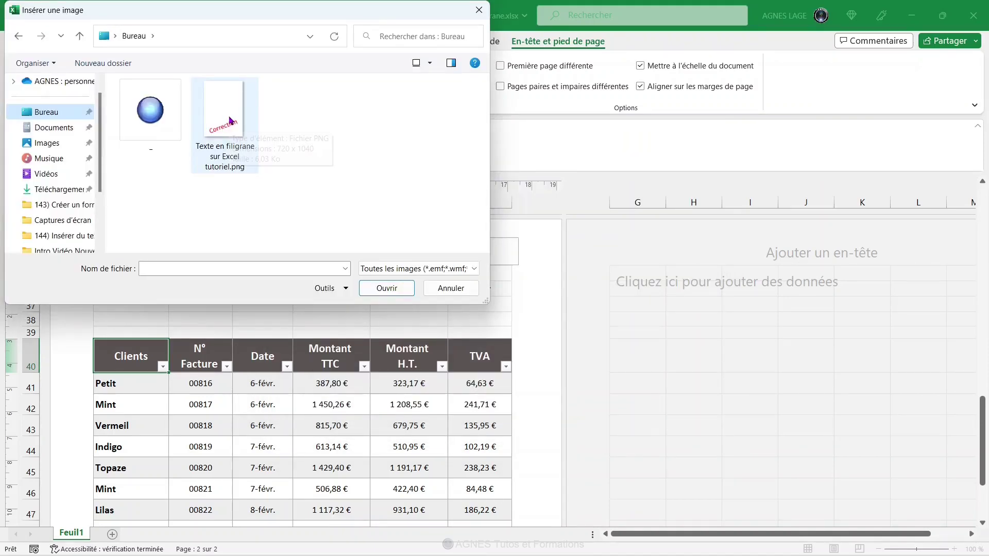
left_click(230, 121)
left_click(375, 286)
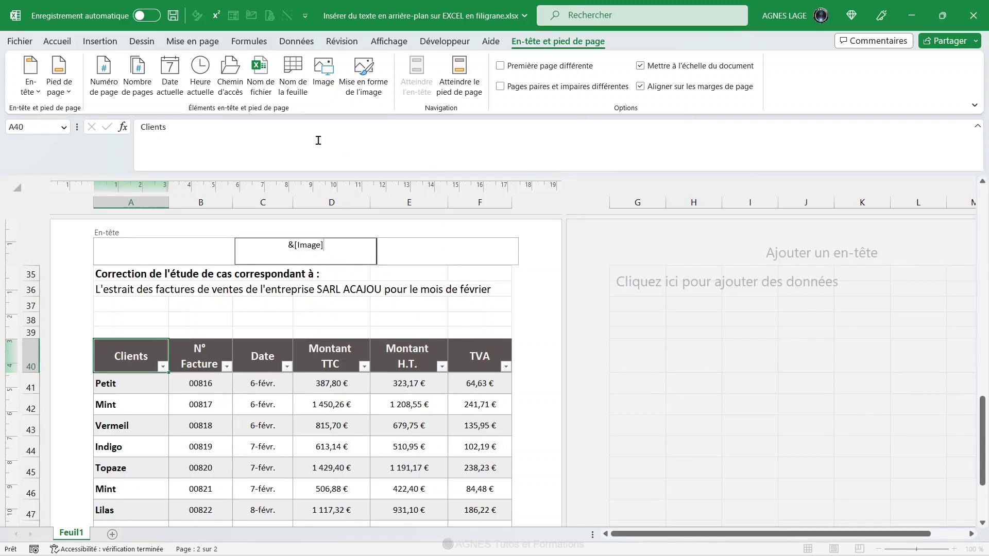
- Set the header picture's color to Filigrane and leave header editing
left_click(367, 87)
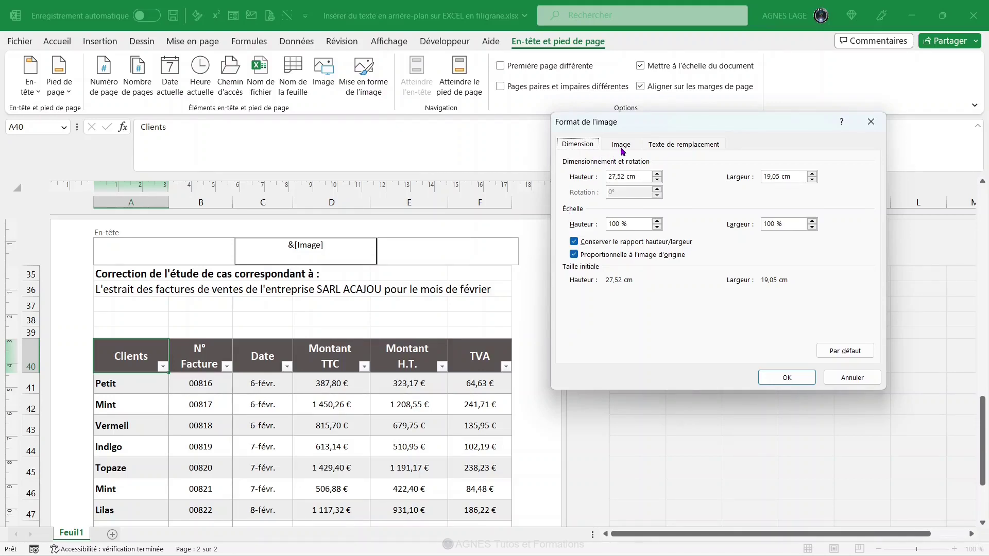
left_click(621, 150)
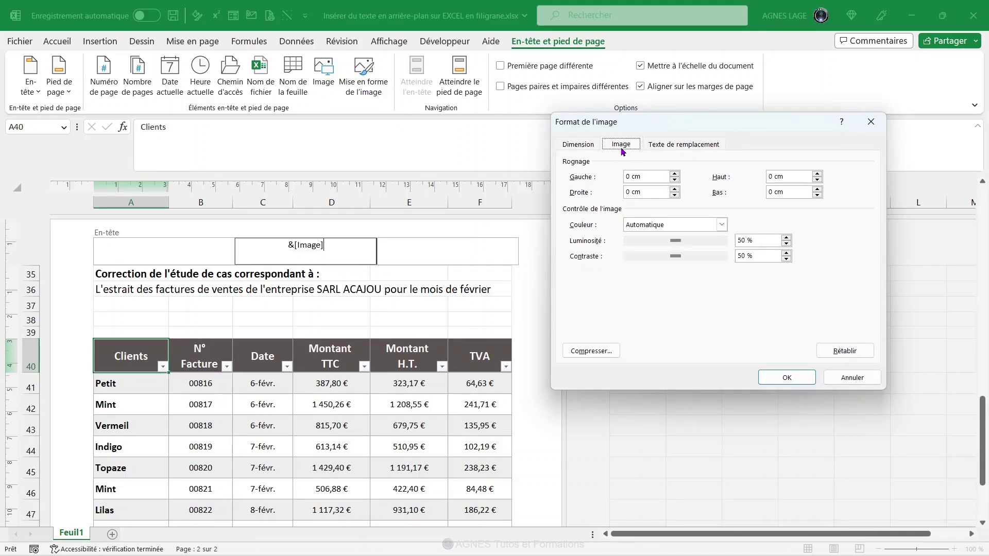
left_click(722, 225)
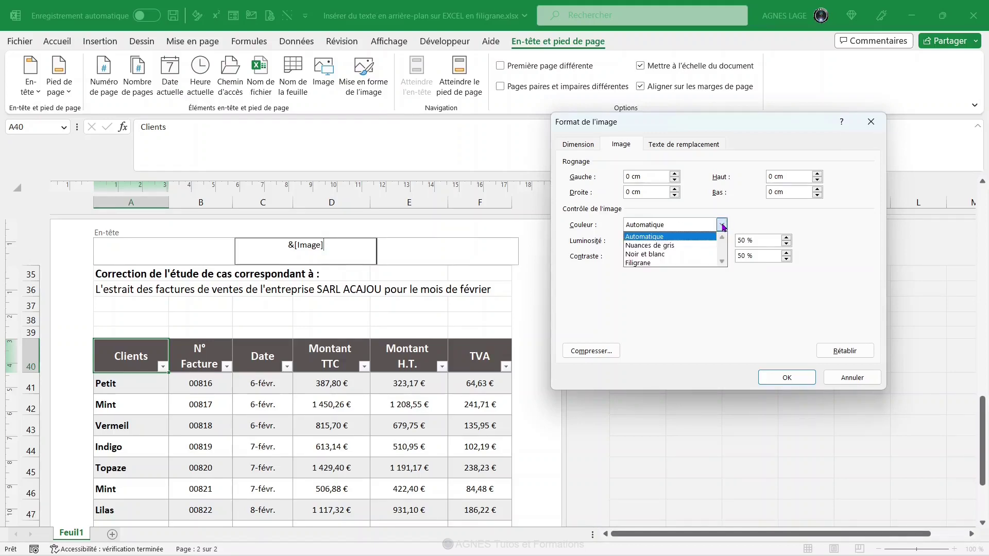
left_click(644, 264)
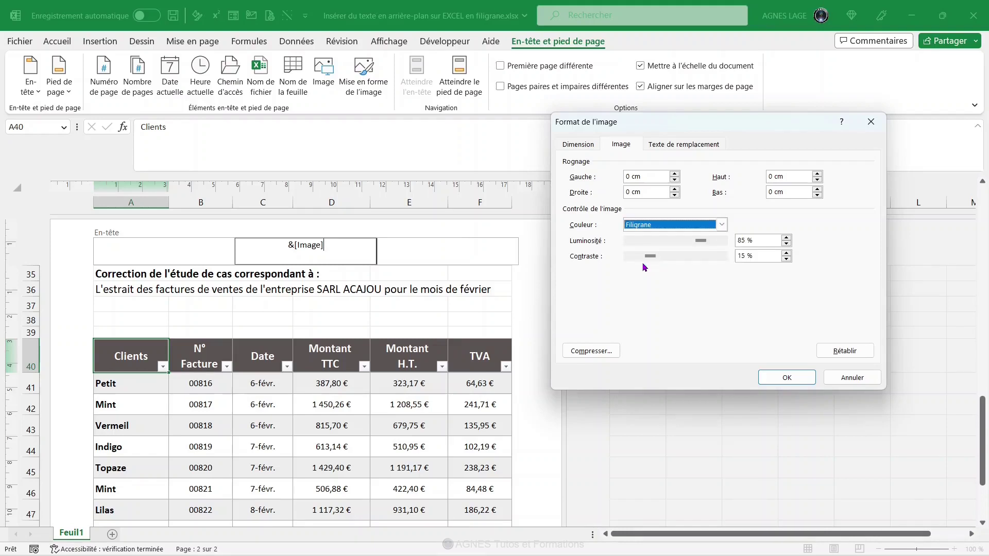
left_click(782, 379)
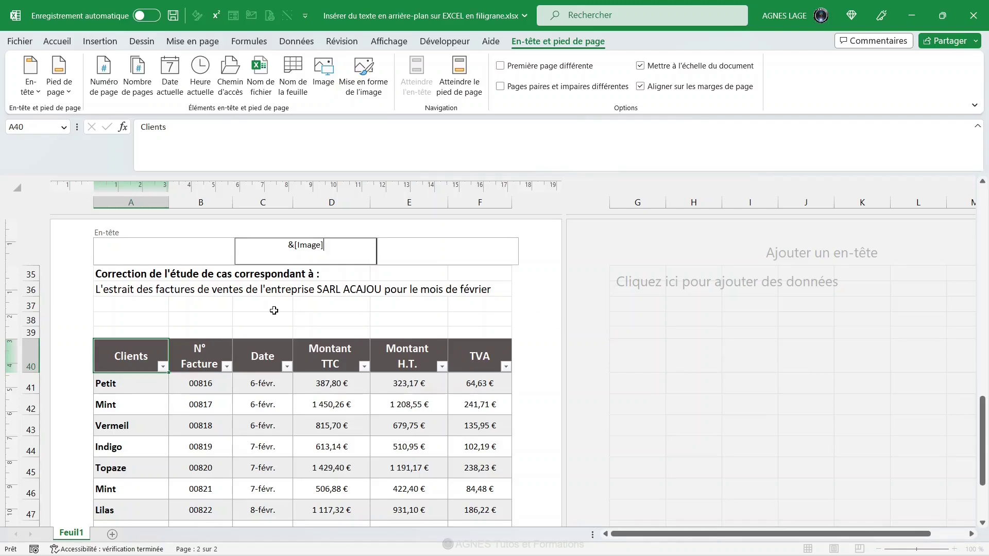
left_click(274, 311)
- Examine how the watermark appears behind the content on both worksheet pages
scroll(274, 311, "down", 7)
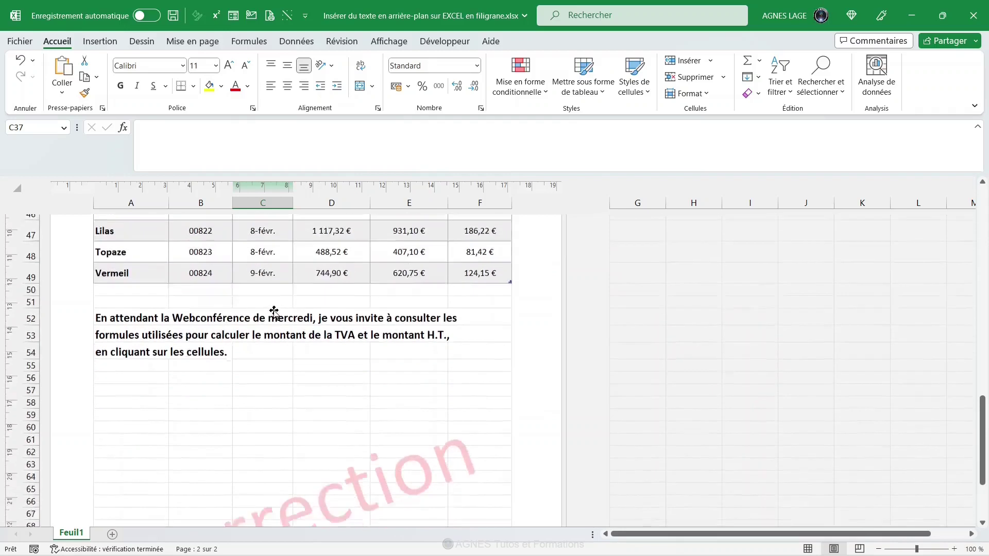
scroll(274, 311, "up", 15)
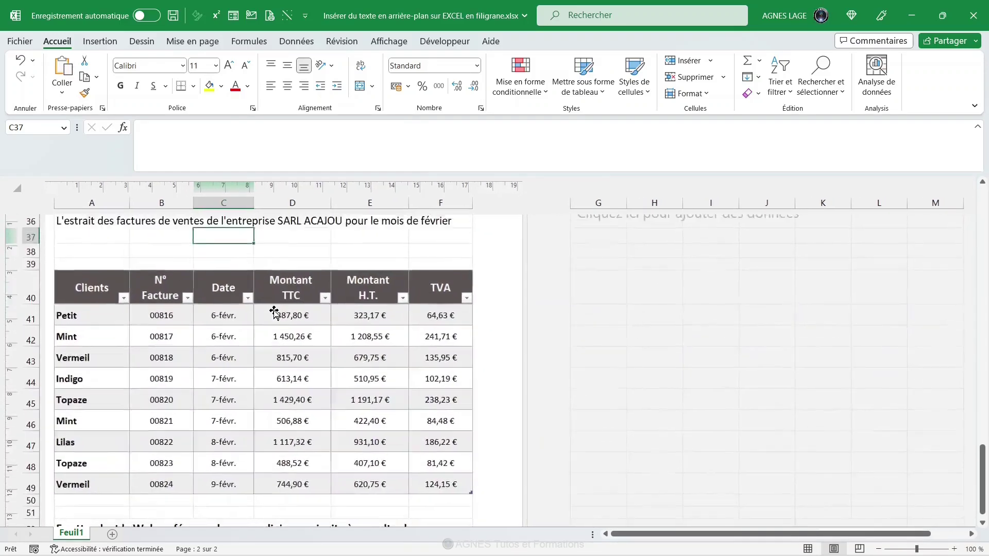
scroll(274, 312, "up", 4)
scroll(274, 311, "right", 2)
scroll(274, 312, "down", 5)
scroll(274, 312, "down", 3)
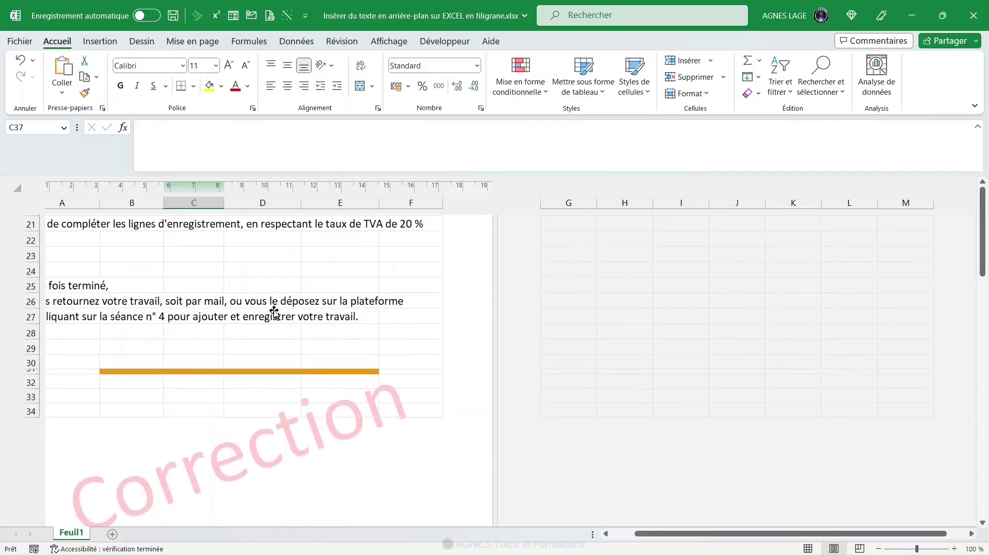
scroll(274, 312, "up", 1)
scroll(274, 312, "up", 7)
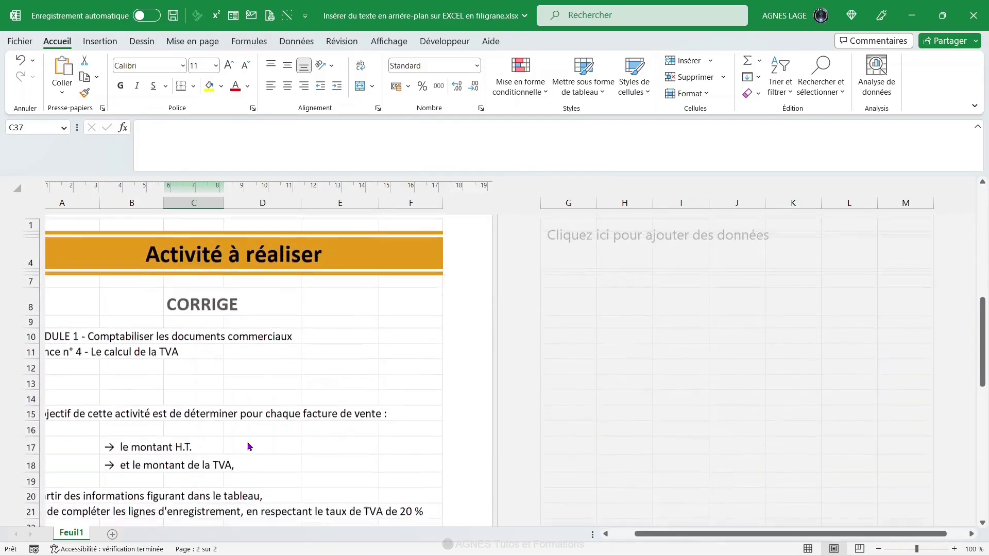
- Give the first page a different header so that it carries no watermark, and leave header editing
left_click(389, 43)
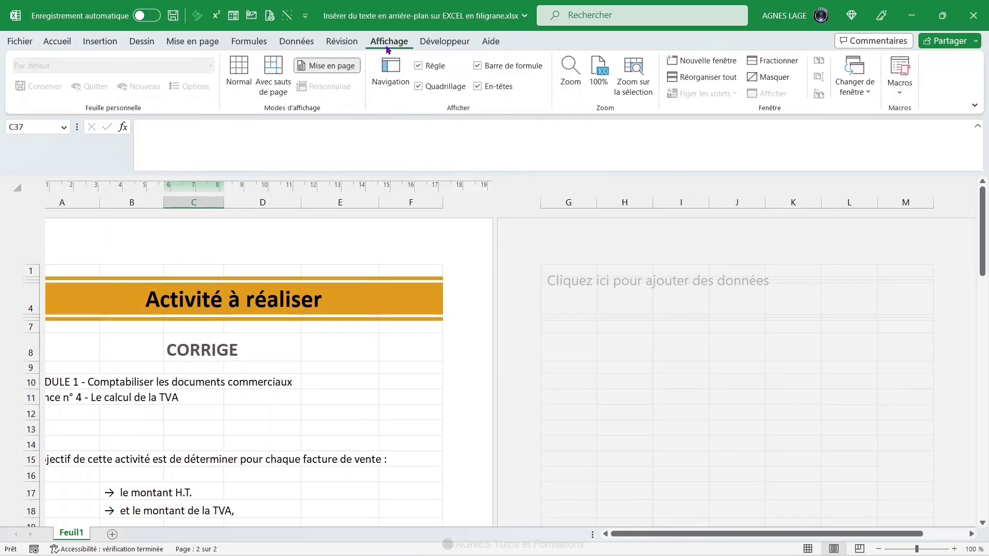
left_click(329, 69)
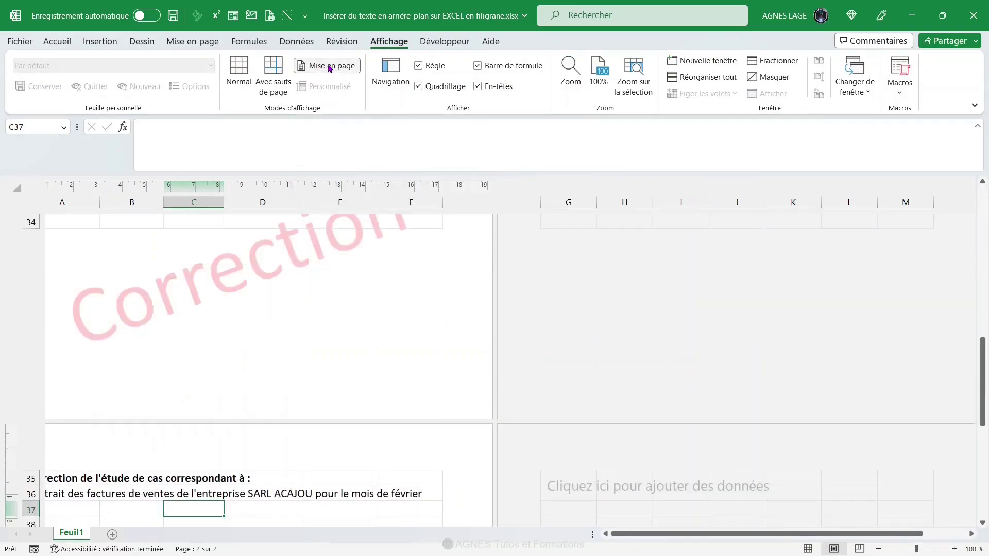
scroll(295, 346, "up", 10)
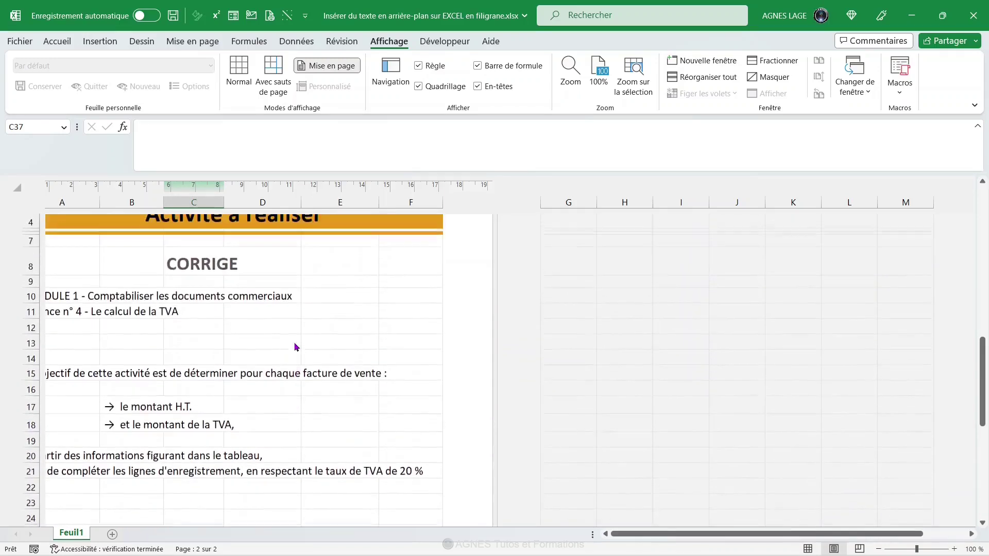
scroll(295, 346, "up", 3)
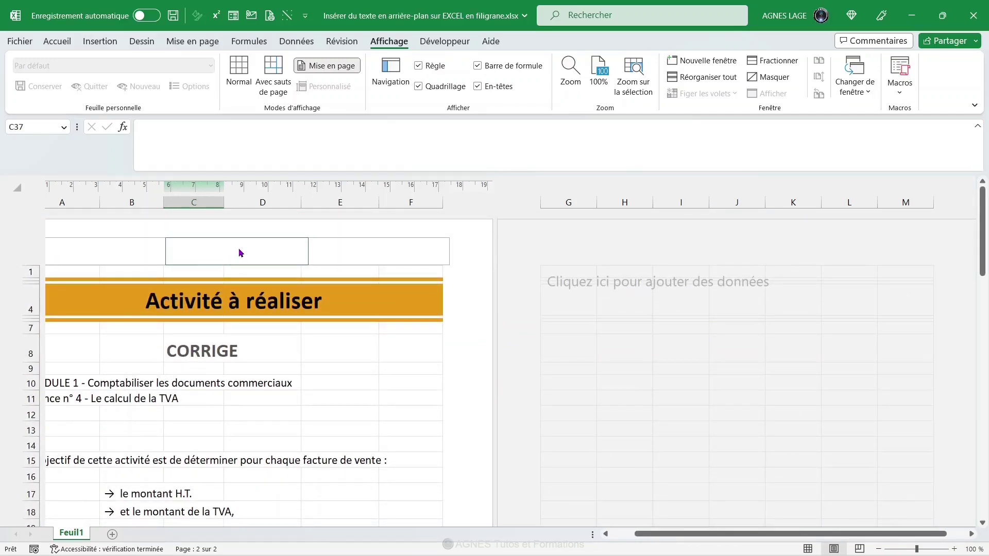
left_click(240, 252)
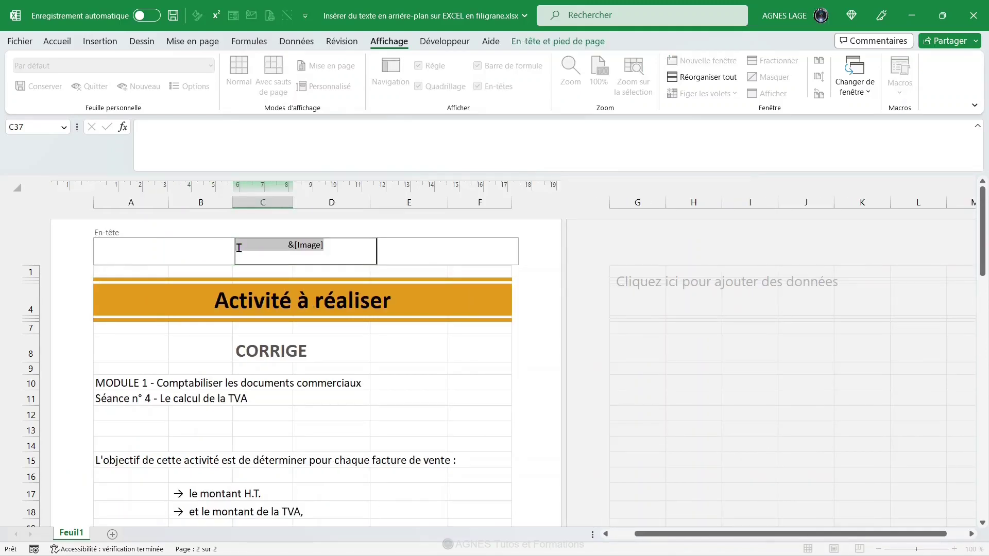
left_click(549, 45)
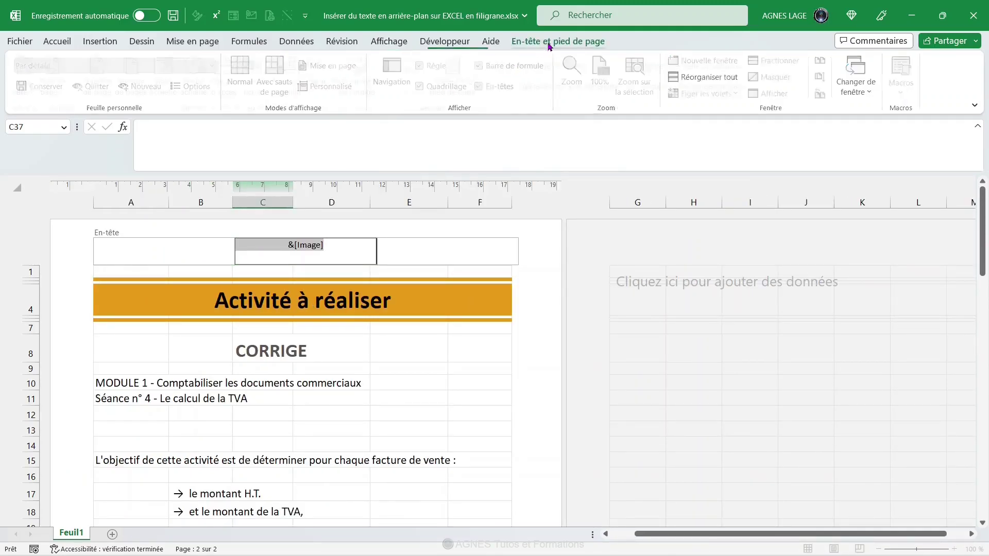
left_click(500, 66)
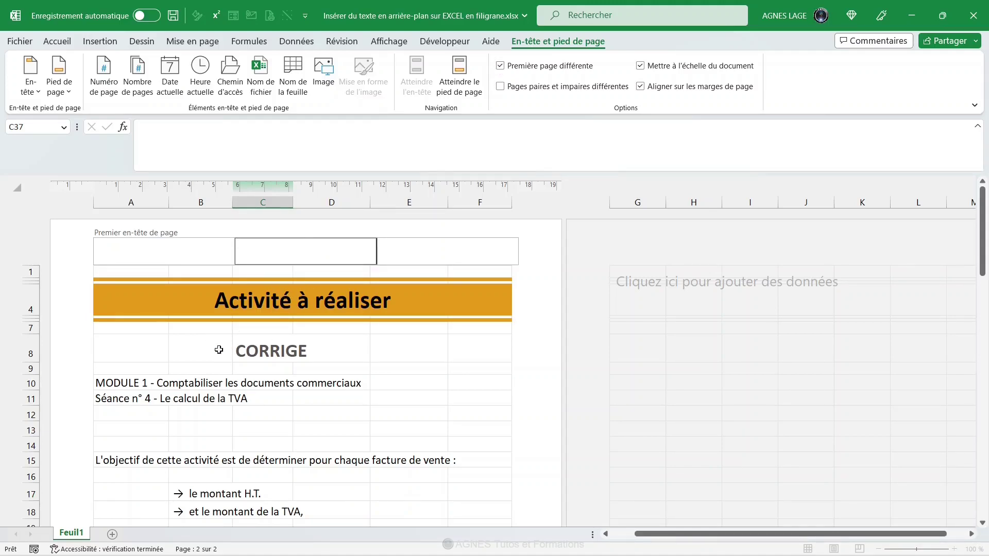
left_click(201, 348)
left_click(187, 300)
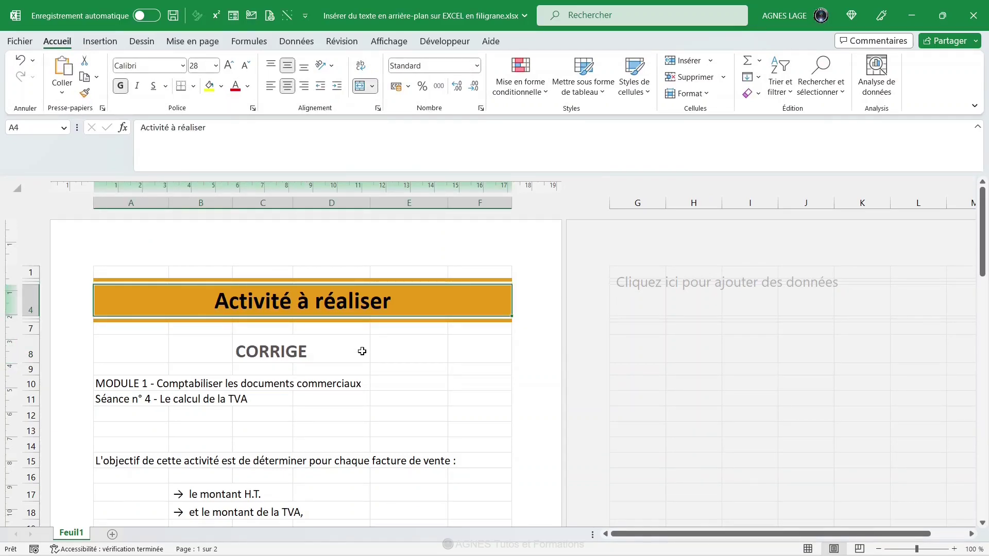
- Check the watermark on both pages in the print preview and return to the worksheet
key("ctrl+p")
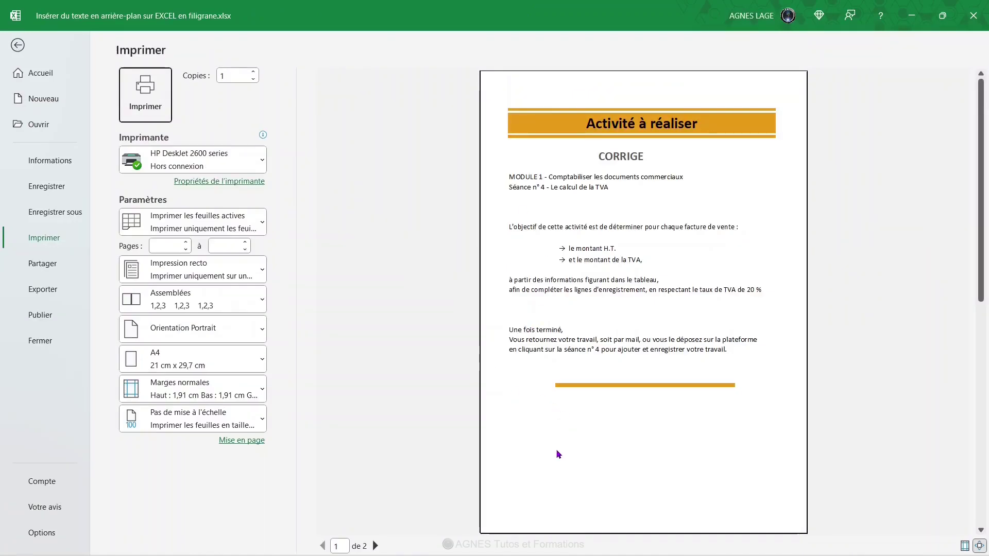
left_click(375, 546)
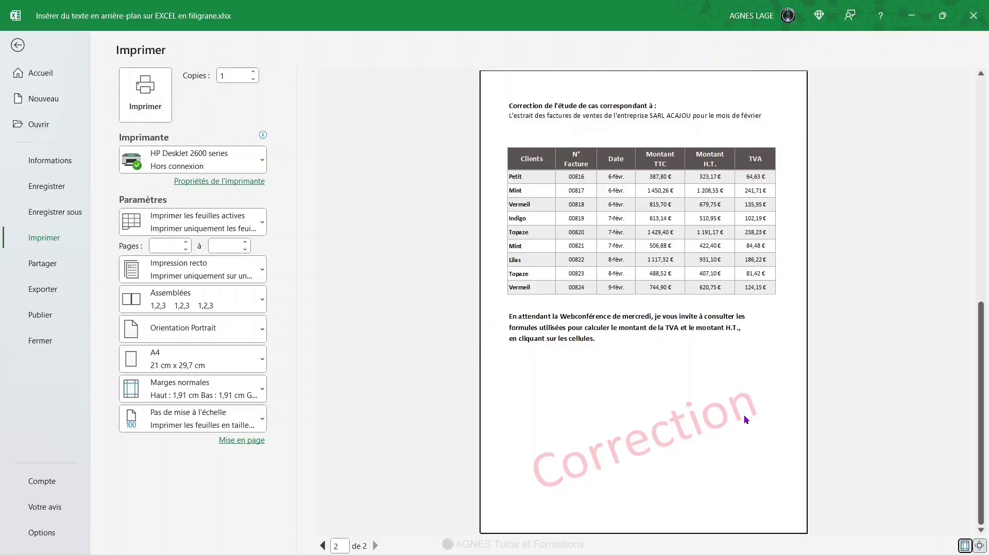
key("Escape")
- Switch the worksheet to Normal view and look it over from the first page to the end
left_click(390, 43)
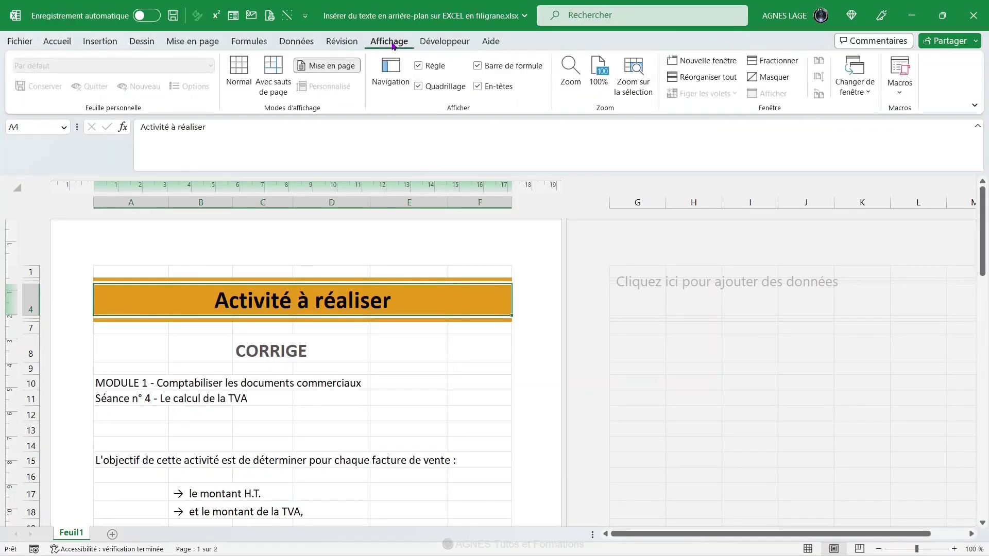
left_click(241, 73)
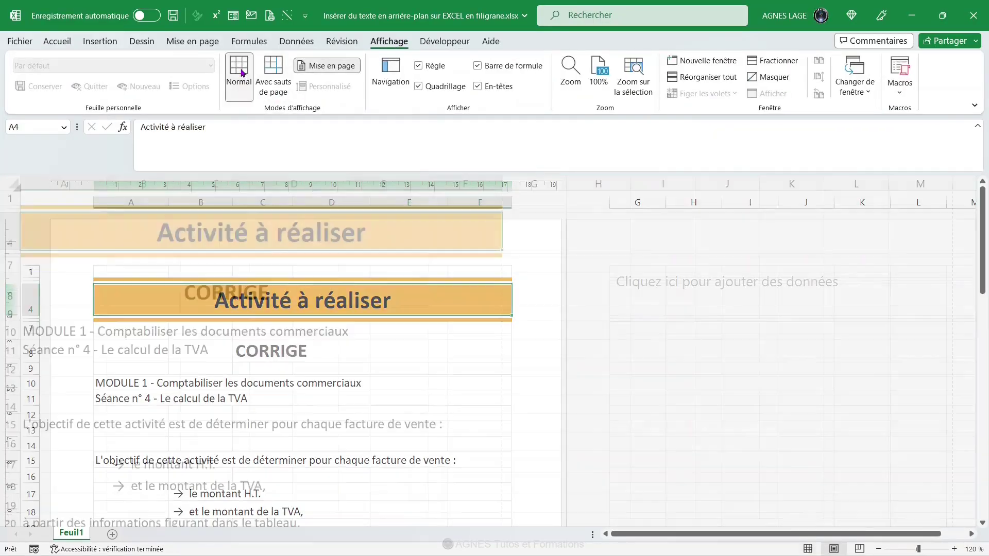
scroll(260, 311, "down", 5)
scroll(260, 313, "down", 9)
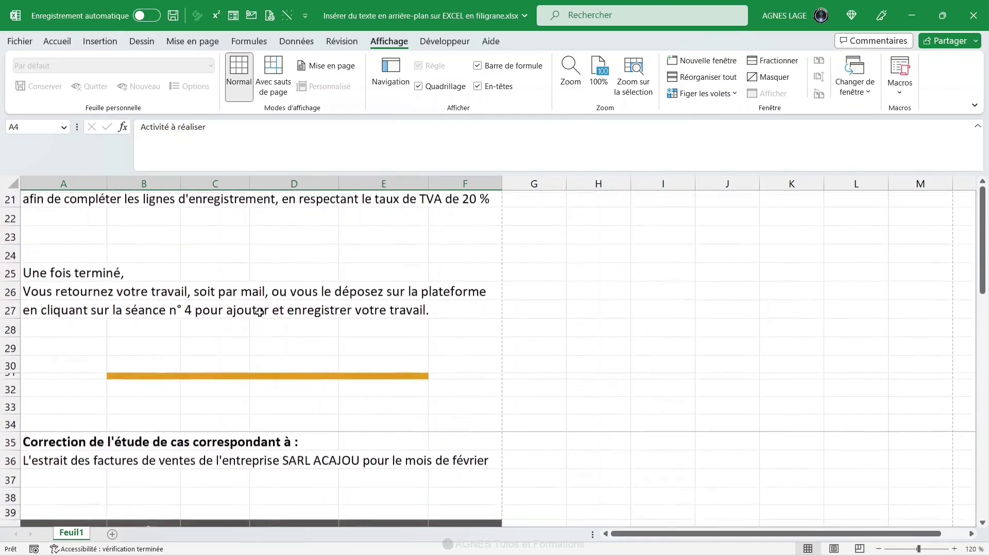
scroll(259, 312, "down", 3)
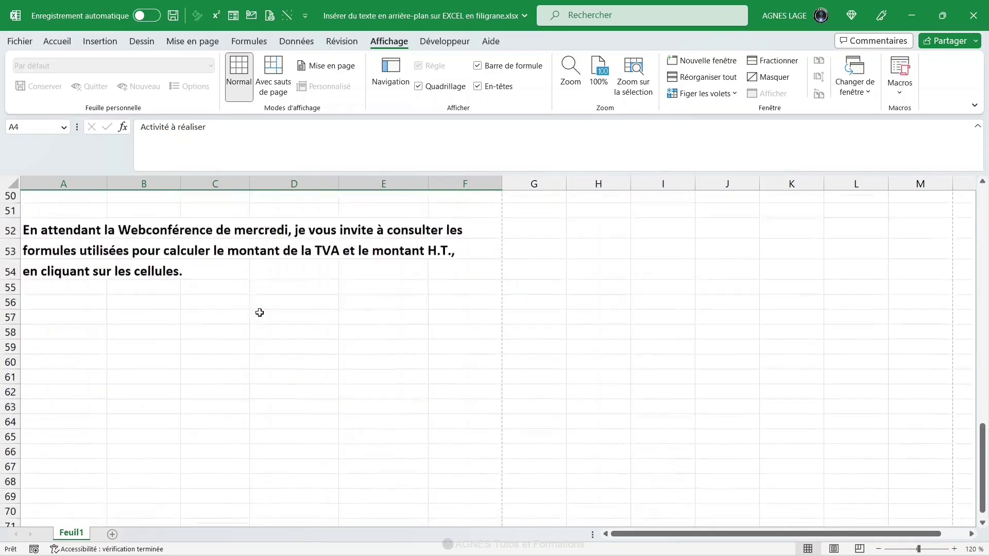
scroll(260, 313, "up", 14)
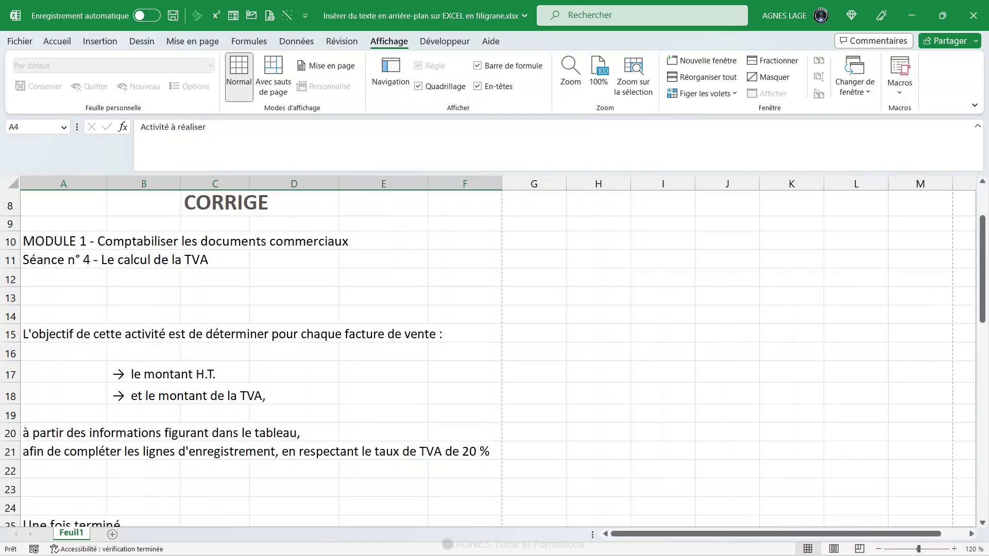
scroll(274, 375, "up", 3)
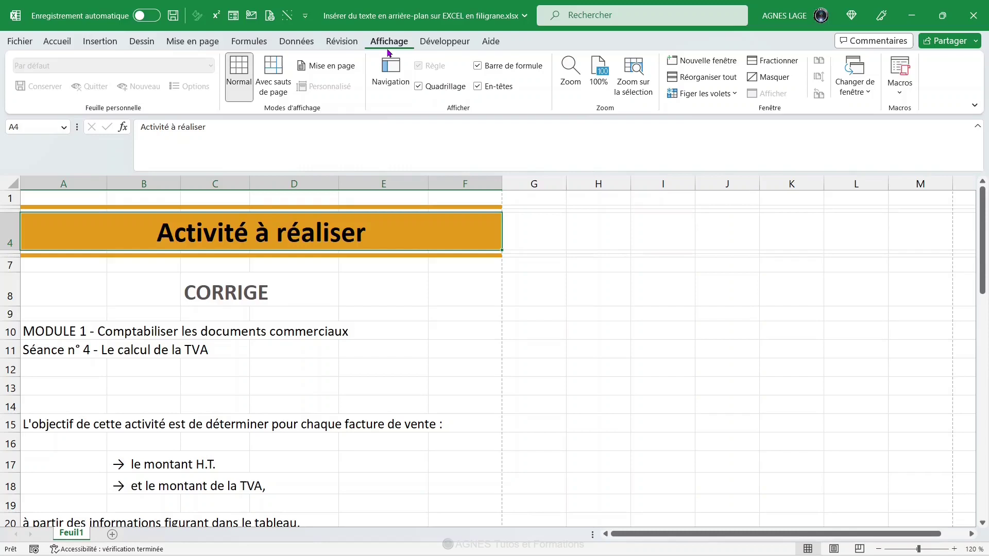
- Reopen the center header section in Page Layout view and turn off the different first page option
left_click(340, 72)
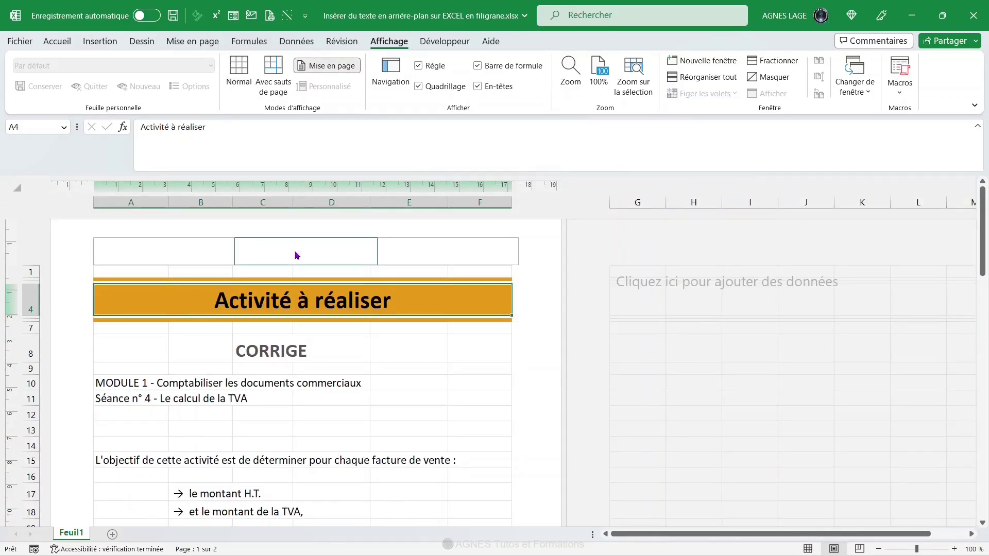
left_click(307, 249)
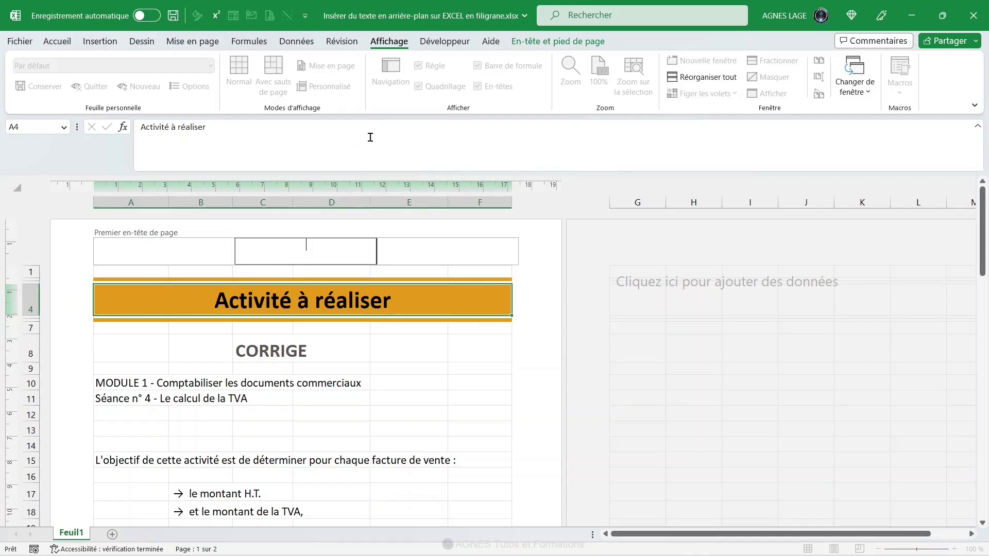
left_click(540, 44)
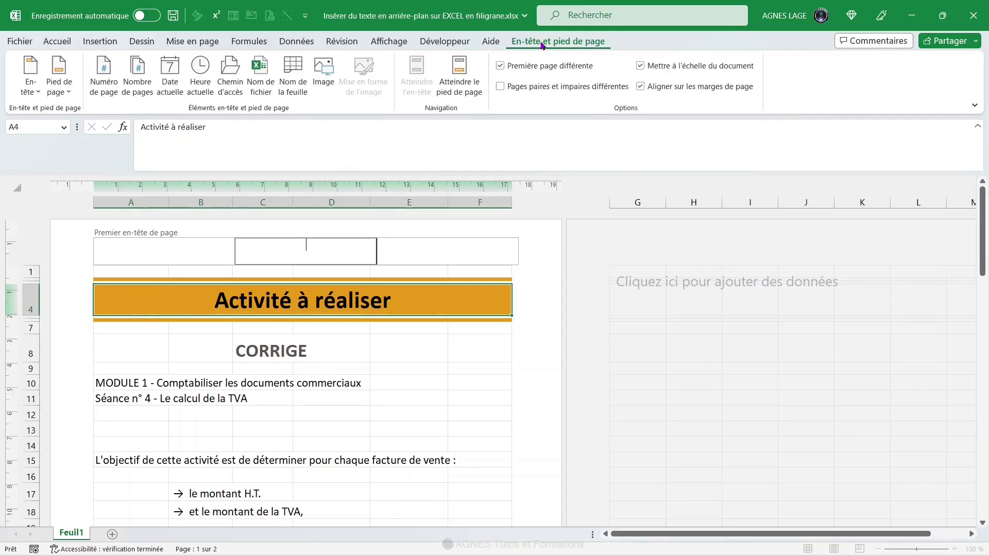
left_click(501, 69)
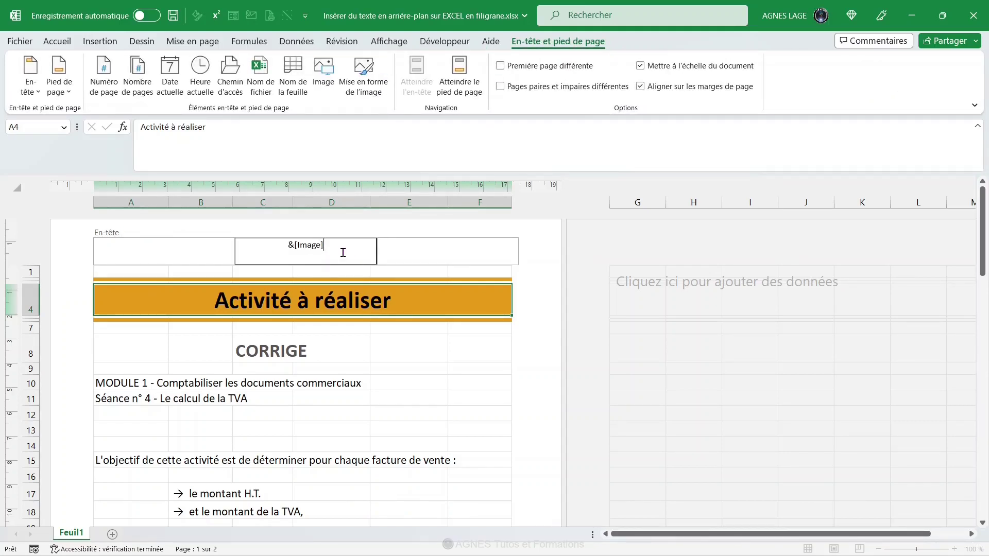
- Replace the watermark picture in the center header section with Image Brouillon.png from the desktop folder
left_click(325, 75)
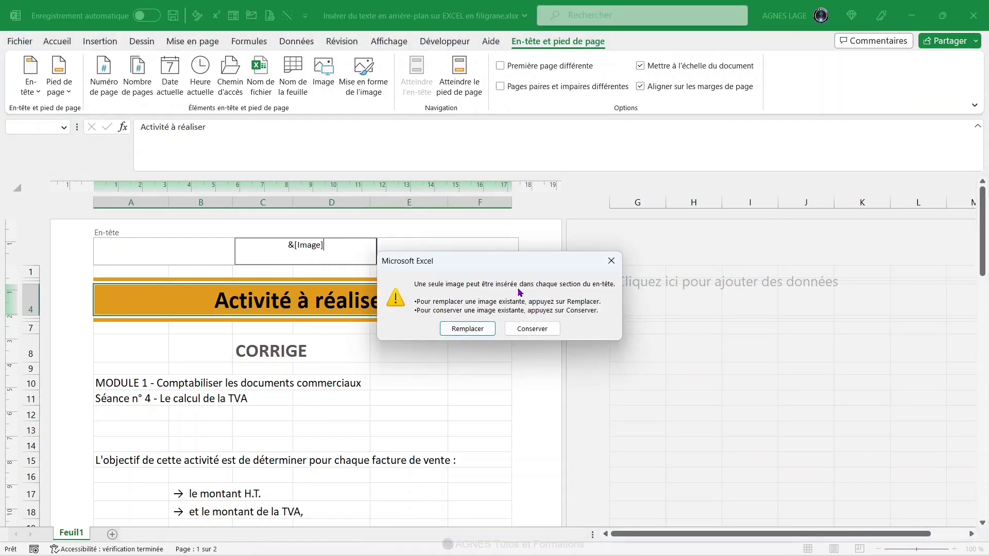
left_click(461, 333)
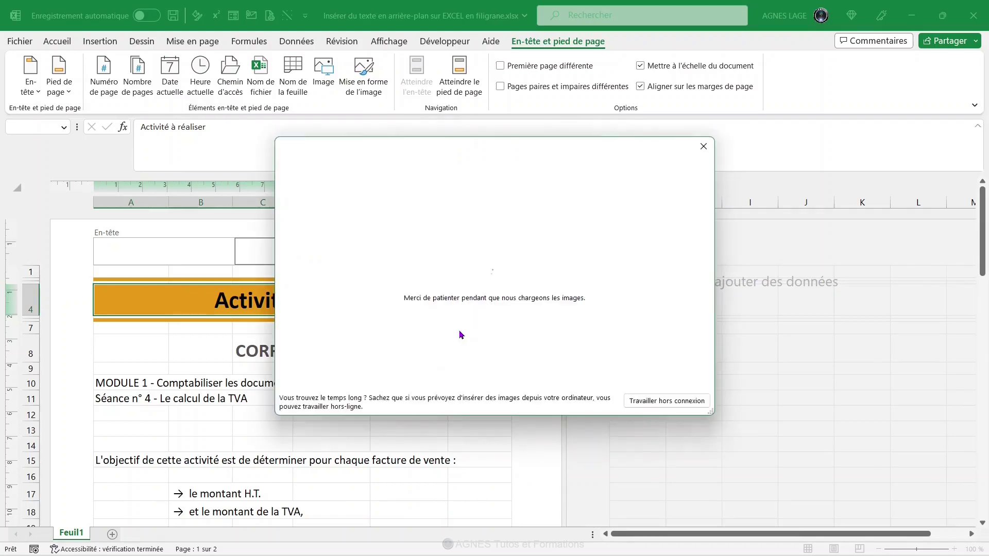
left_click(401, 214)
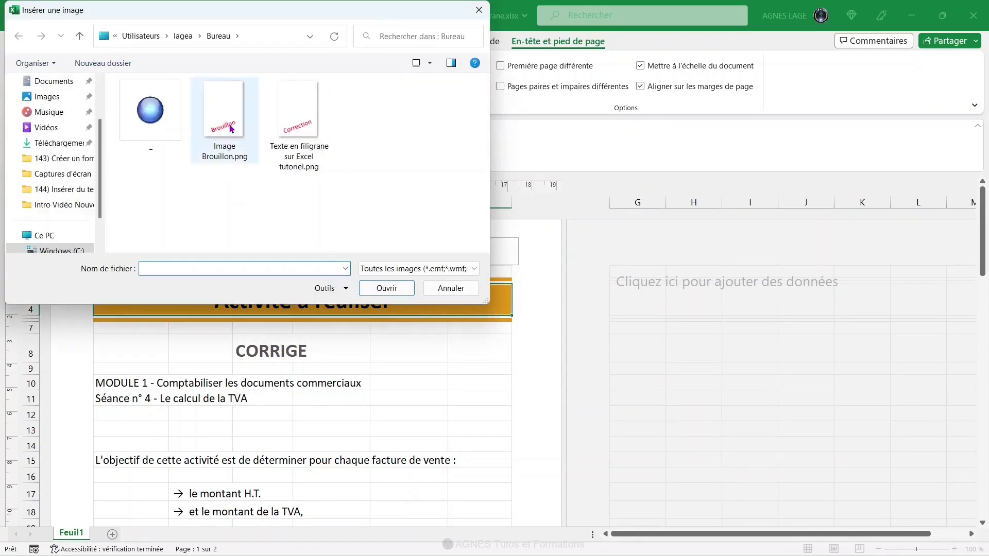
left_click(231, 129)
left_click(387, 288)
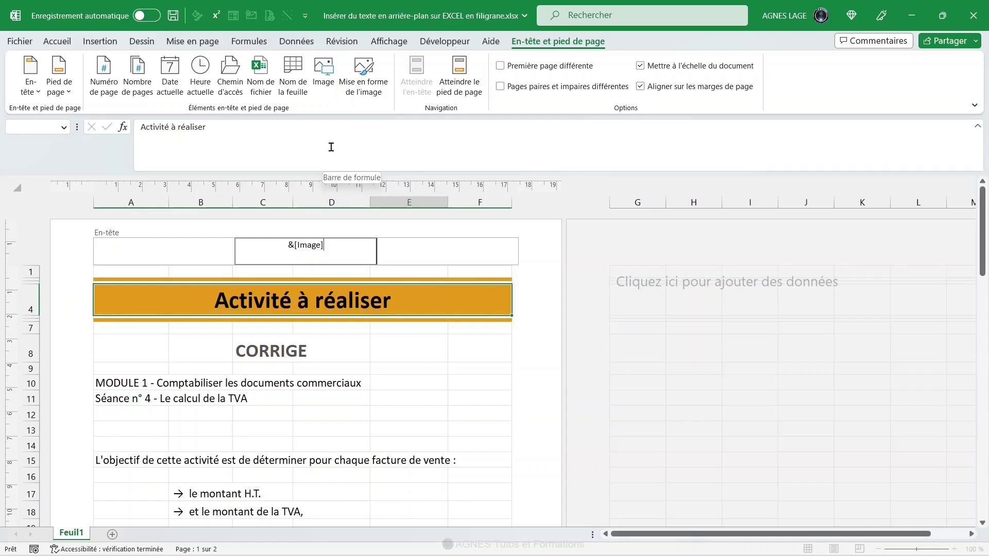
- Format the header picture with the Filigrane (washout) color setting
left_click(363, 83)
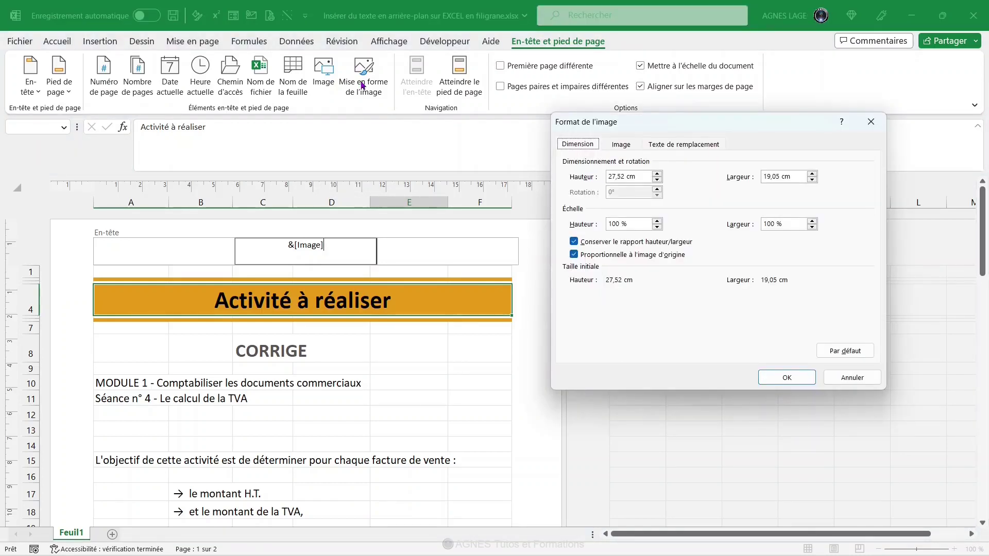
left_click(622, 146)
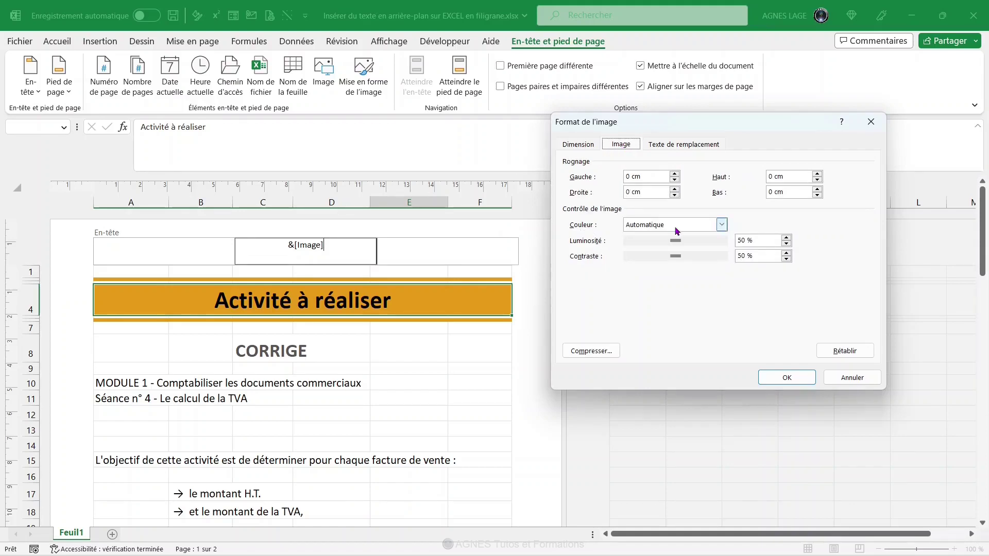
left_click(722, 225)
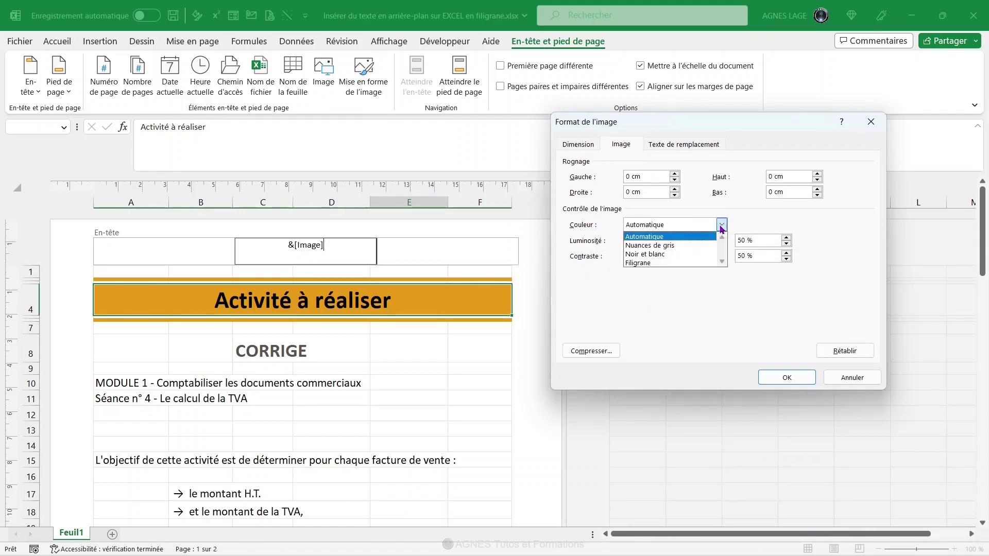
left_click(710, 263)
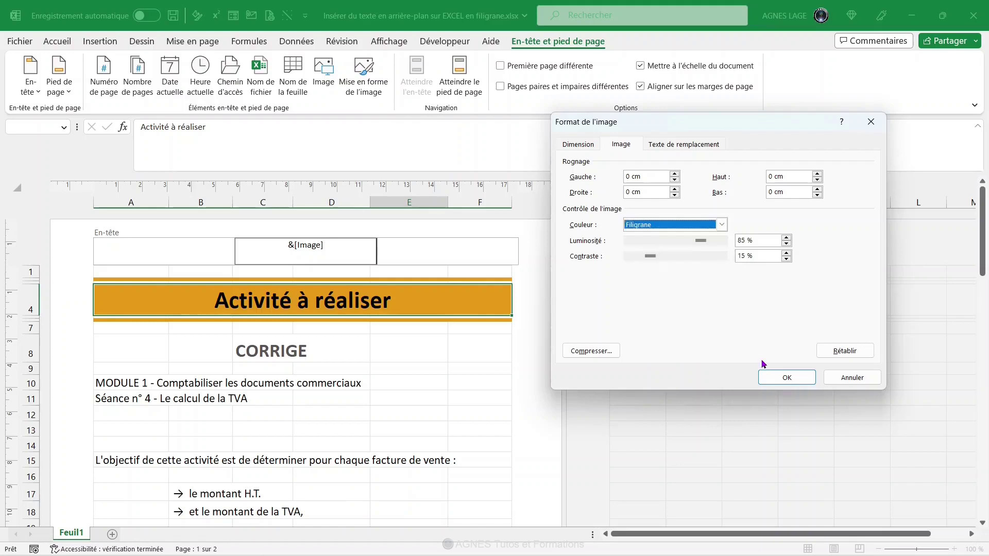
left_click(773, 379)
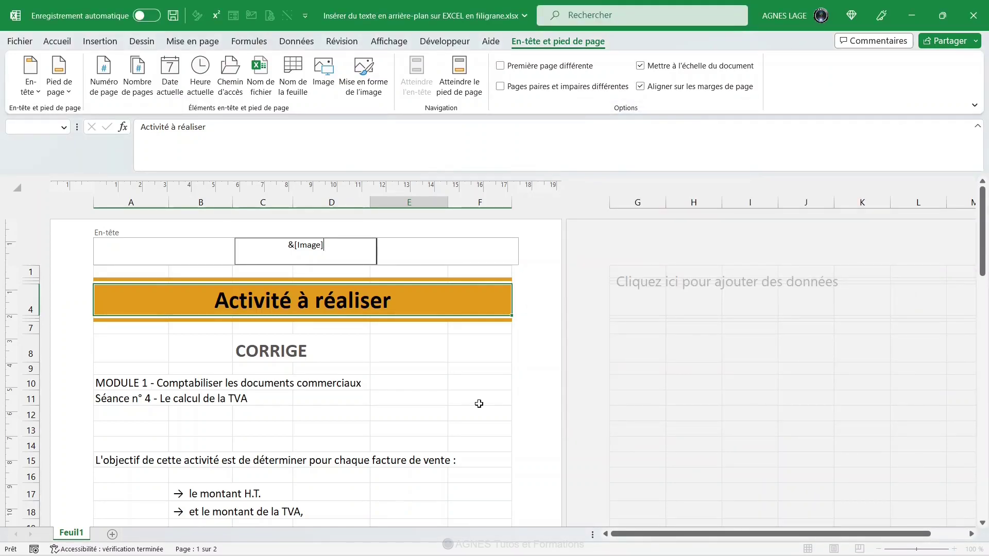
- Turn on the different first page option, leave header editing and check the watermark across both pages
left_click(506, 71)
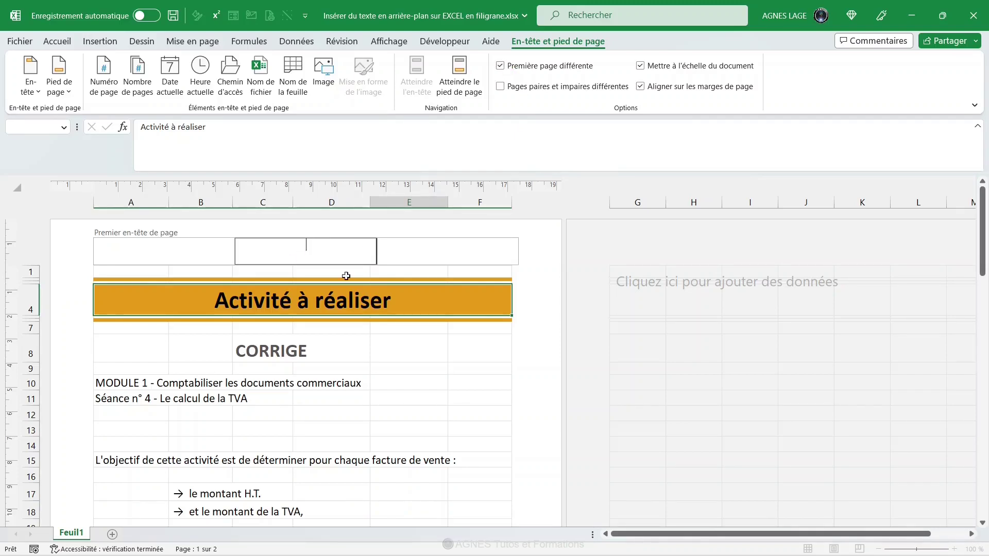
left_click(230, 308)
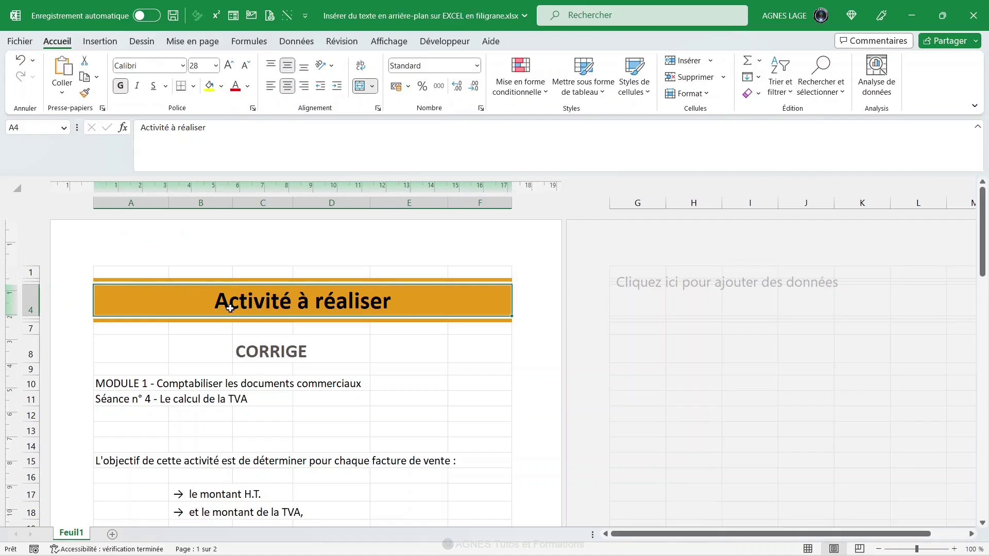
scroll(248, 370, "down", 5)
scroll(248, 370, "down", 4)
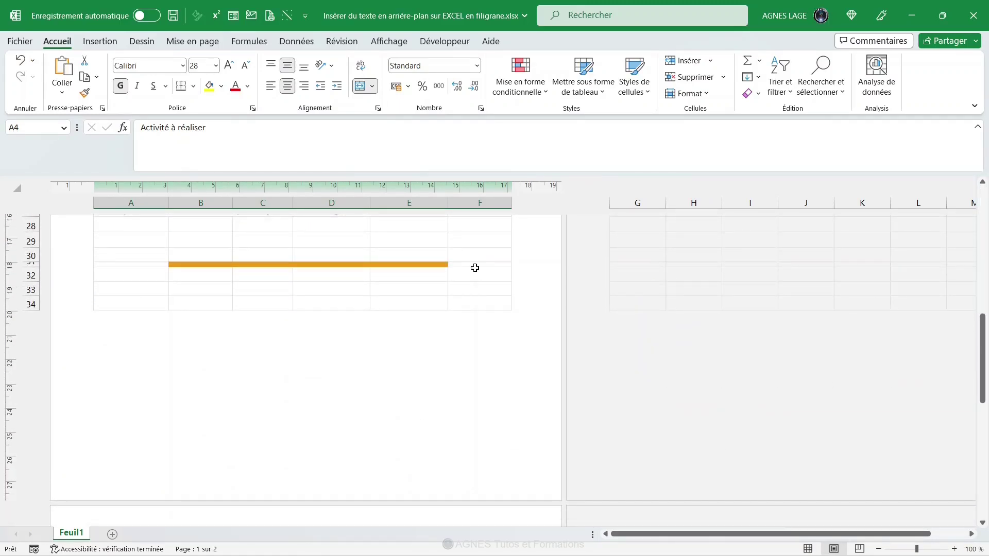
scroll(452, 293, "down", 7)
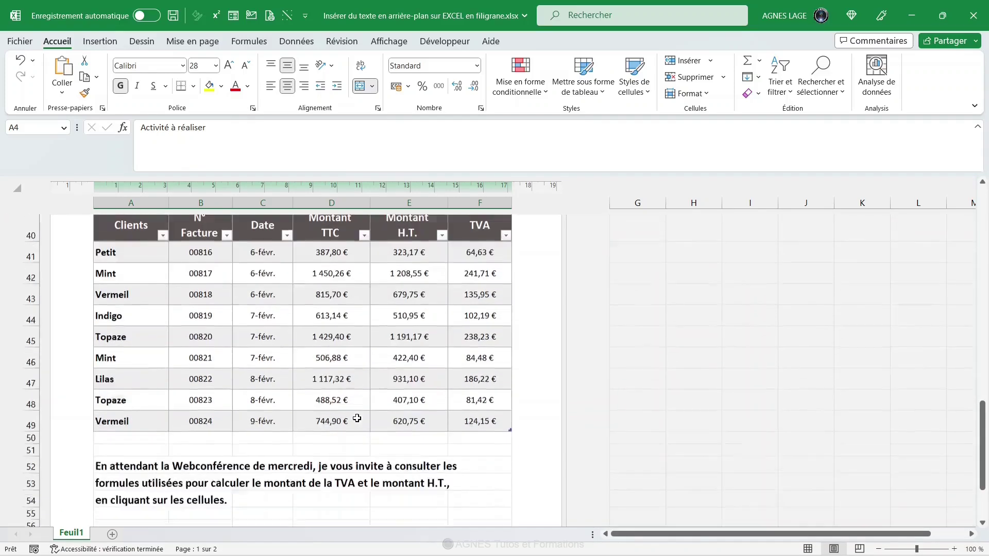
scroll(357, 418, "down", 3)
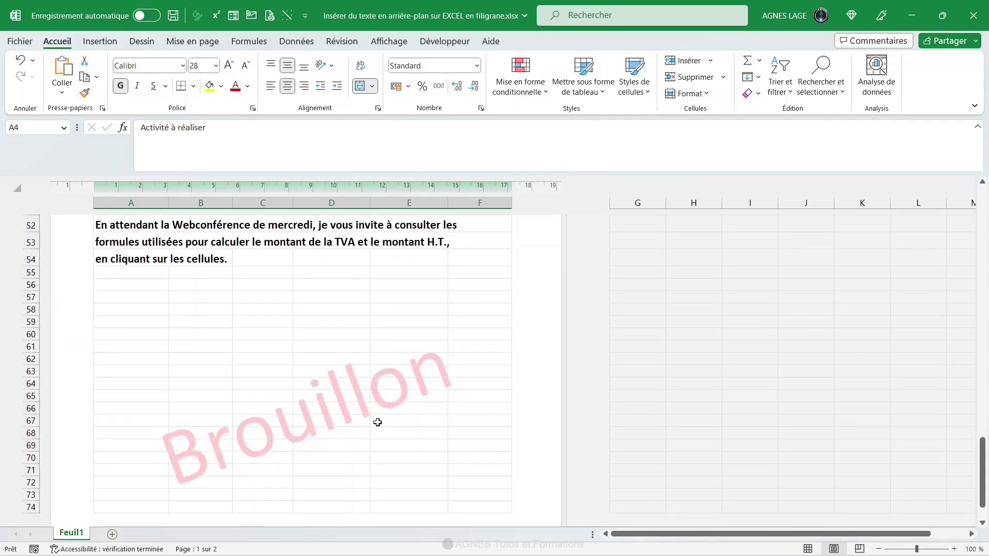
scroll(378, 422, "up", 7)
scroll(377, 422, "up", 8)
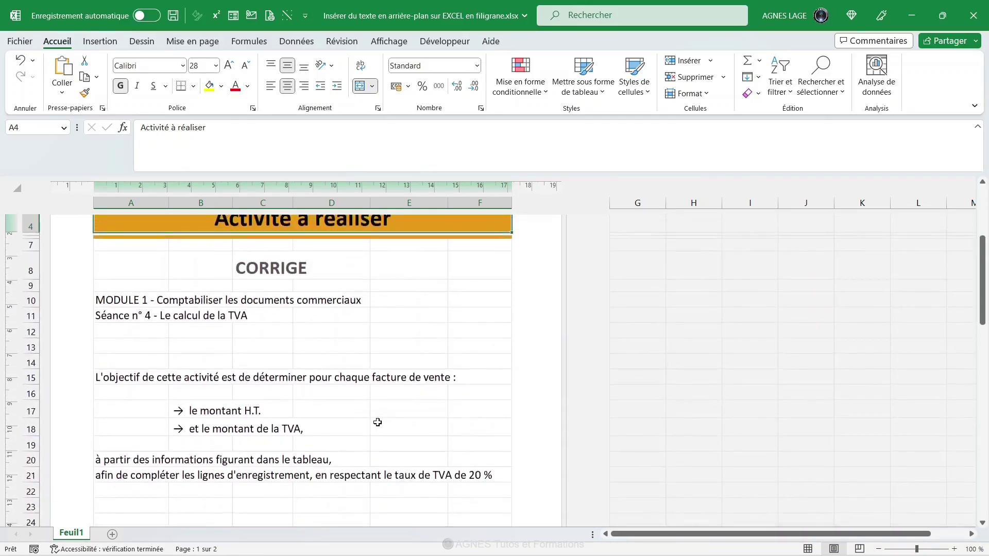
scroll(378, 422, "up", 2)
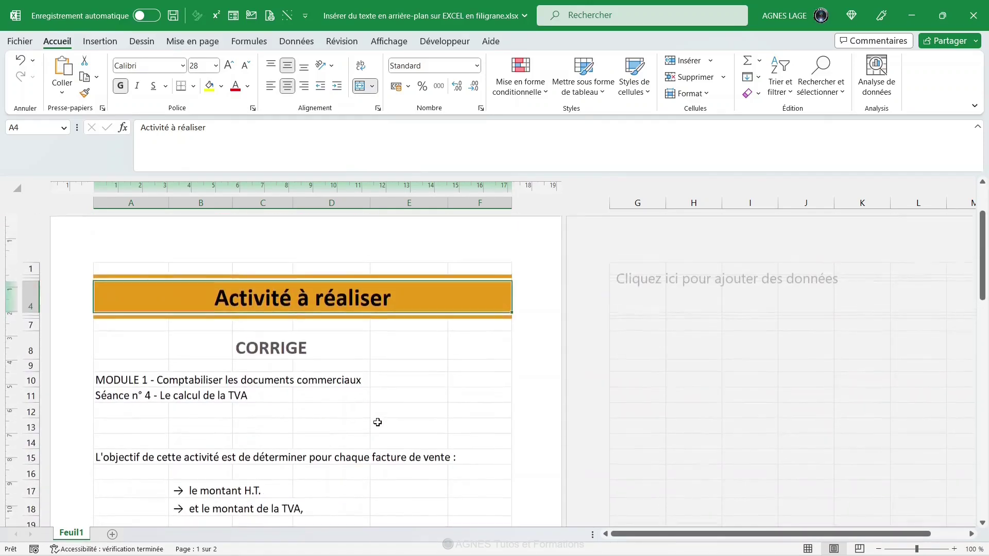
- Reopen the first page's center header section and turn off the different first page option
left_click(388, 44)
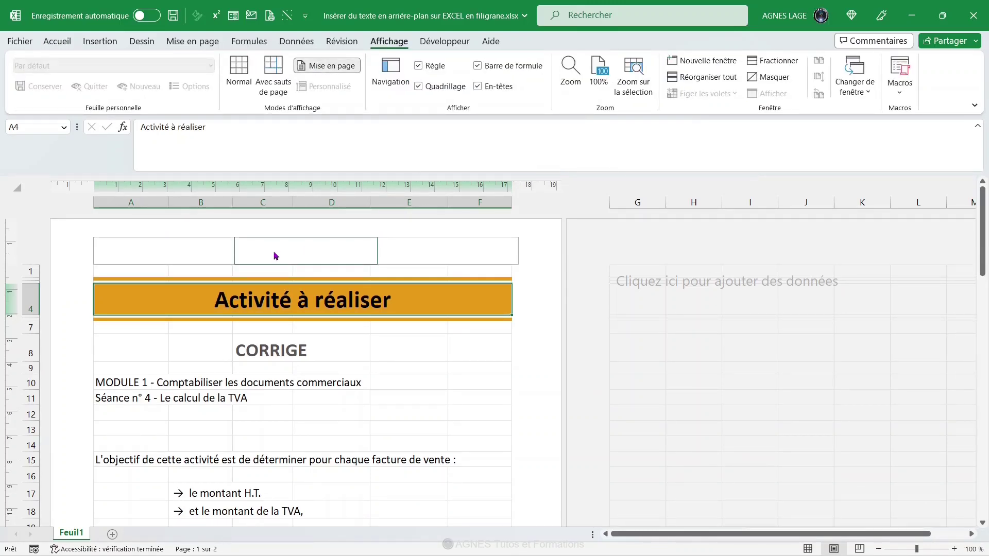
left_click(293, 258)
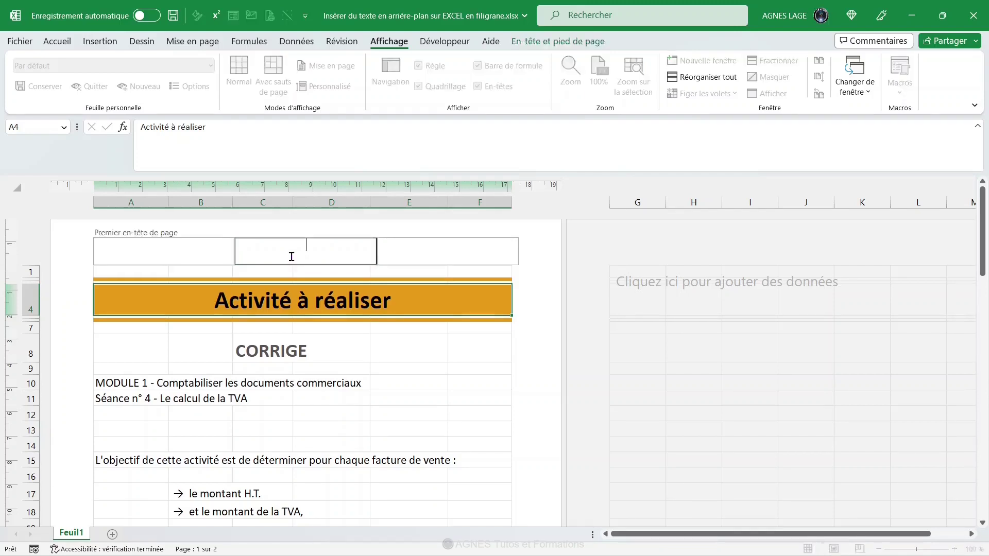
left_click(530, 44)
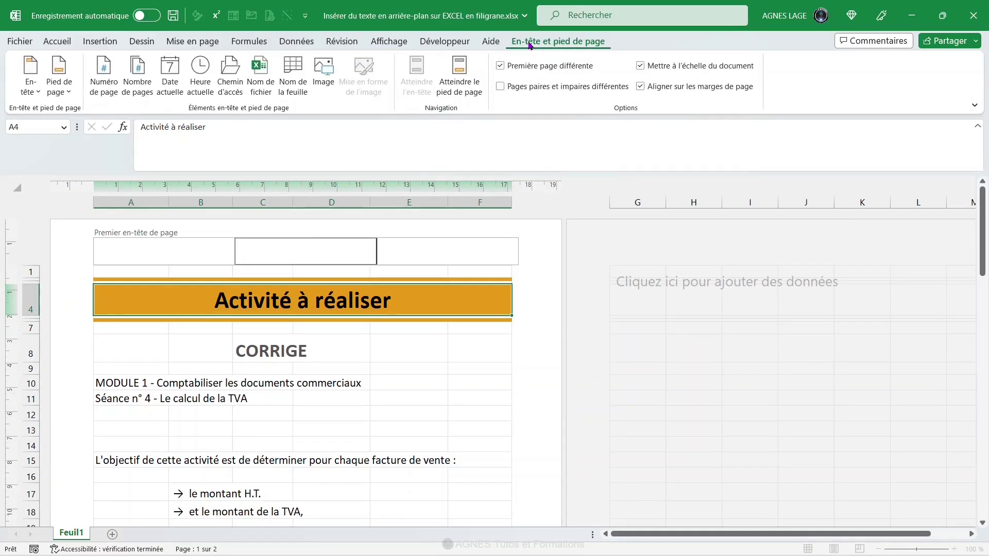
left_click(499, 68)
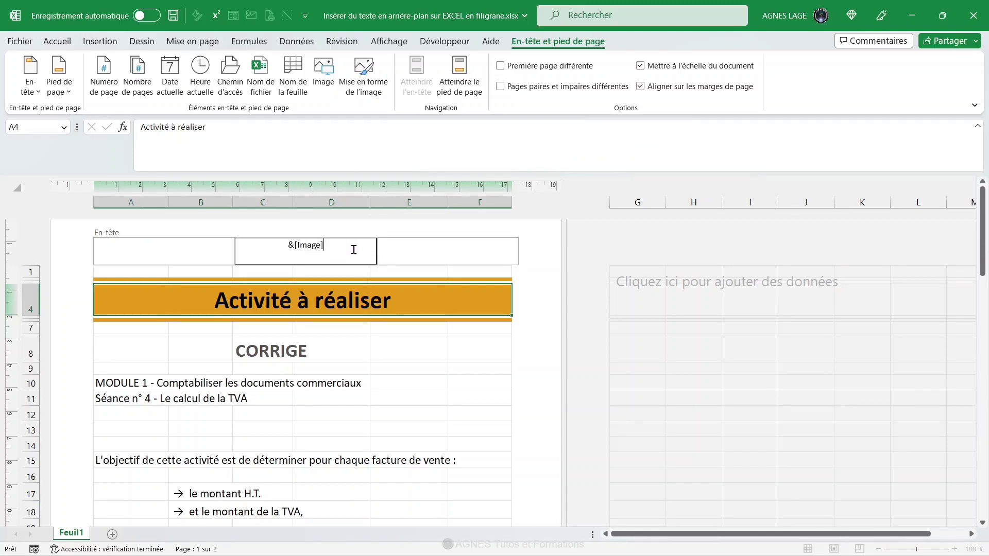
- Delete the &[Image] code from the center header, leave header editing and check both pages for any remaining watermark
left_click_drag(354, 249, 263, 242)
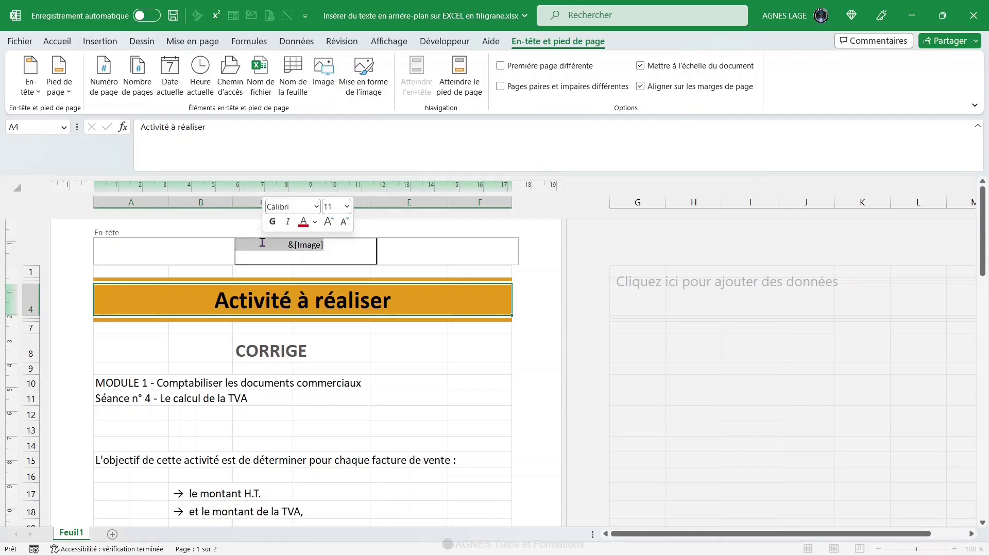
key("Delete")
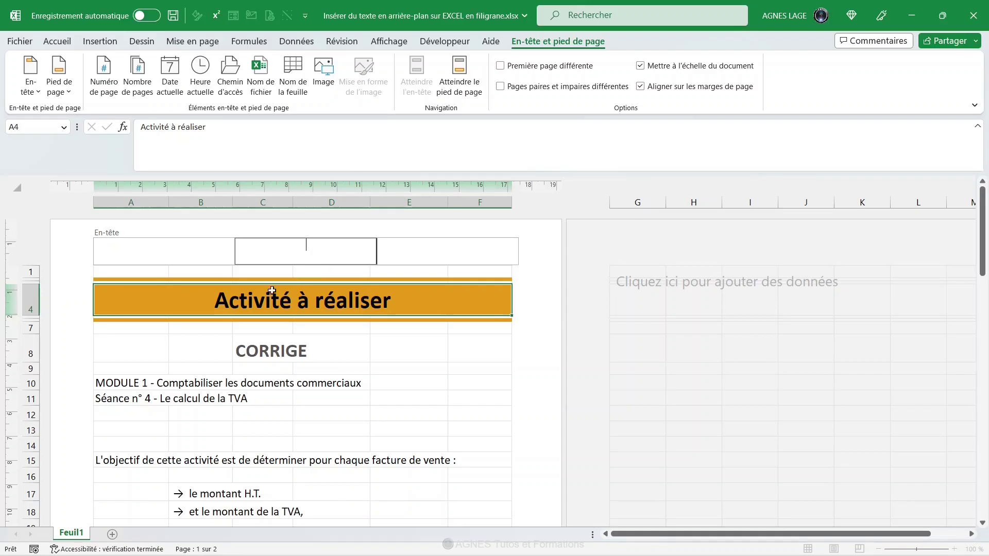
left_click(223, 304)
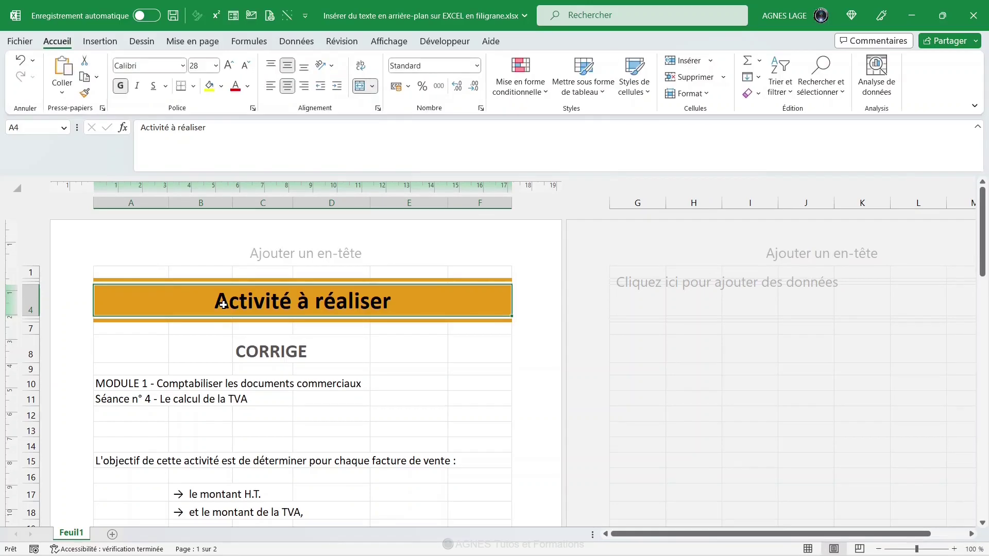
scroll(300, 374, "down", 5)
scroll(300, 374, "down", 5)
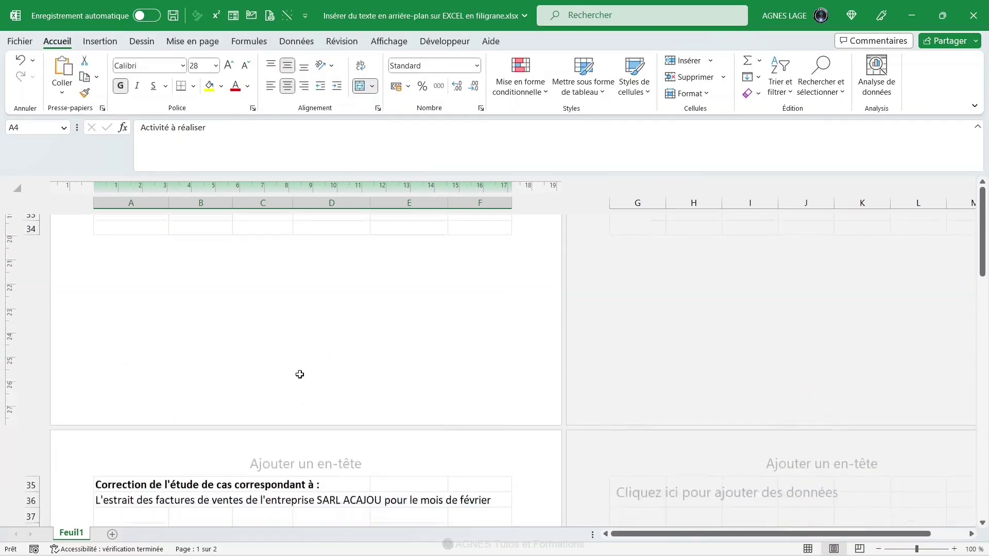
scroll(299, 374, "down", 10)
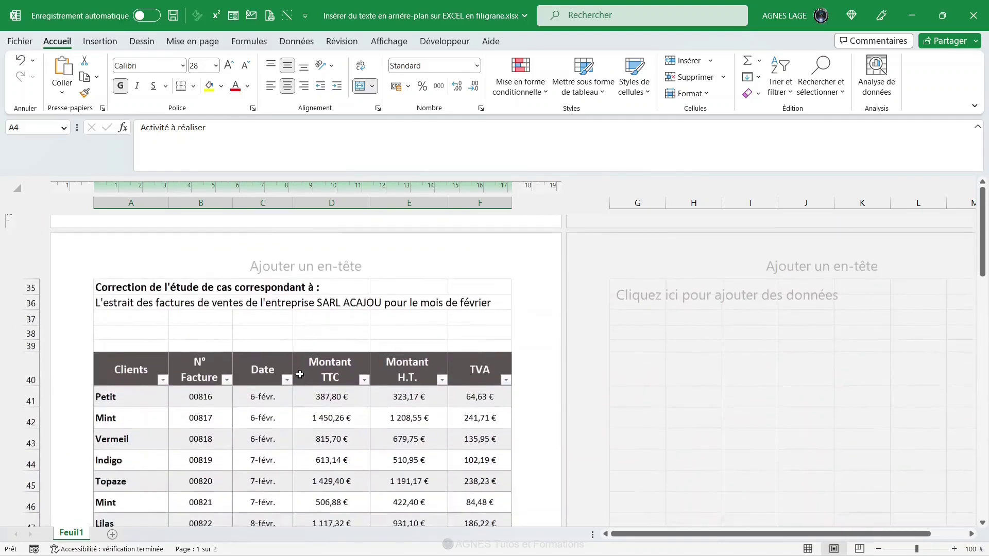
scroll(300, 375, "down", 3)
scroll(299, 375, "up", 15)
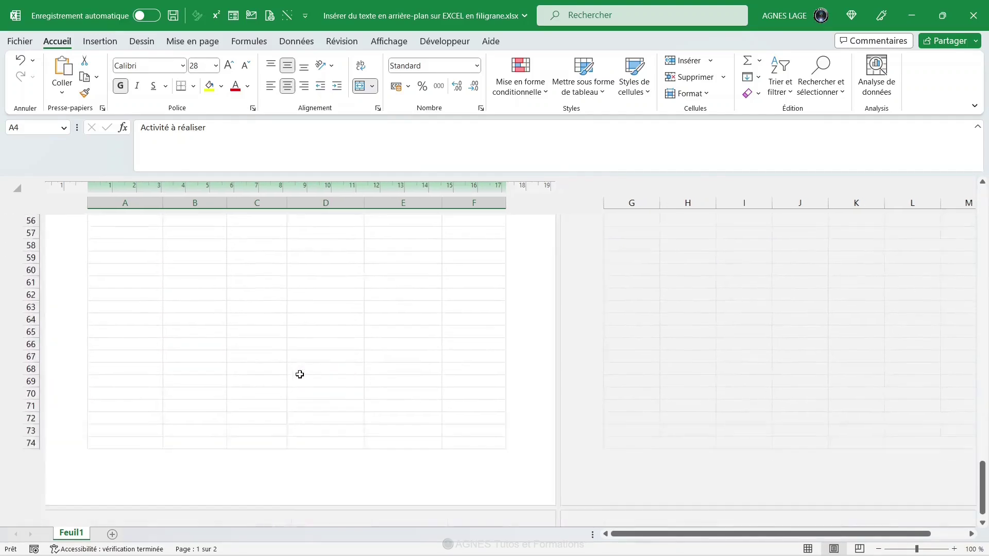
scroll(299, 375, "up", 5)
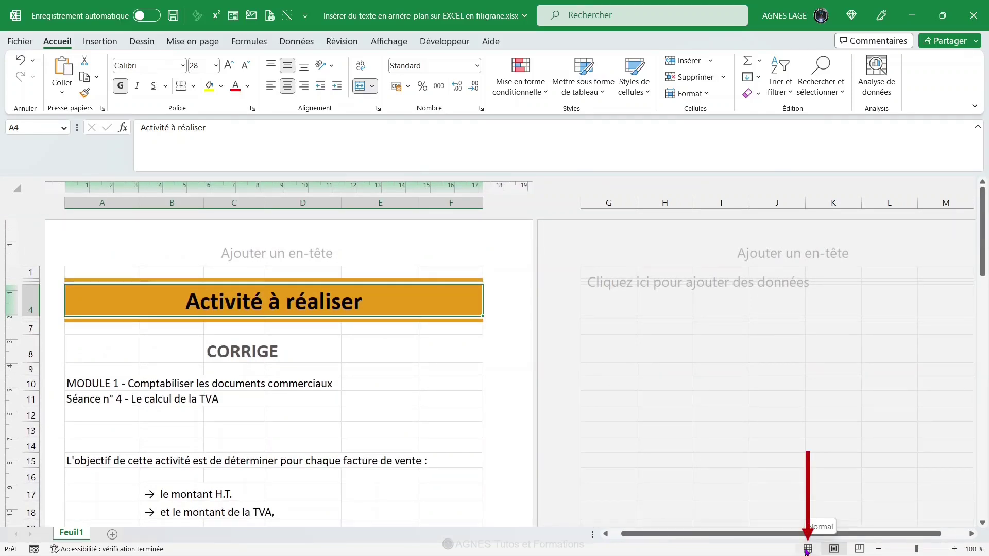
- Switch the worksheet to Normal view and look over its page break lines
left_click(397, 42)
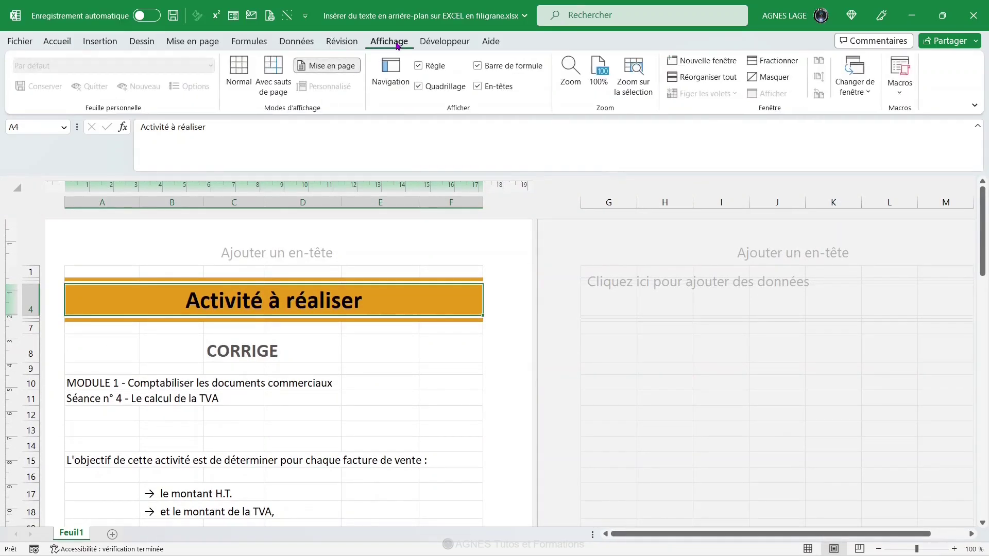
left_click(239, 75)
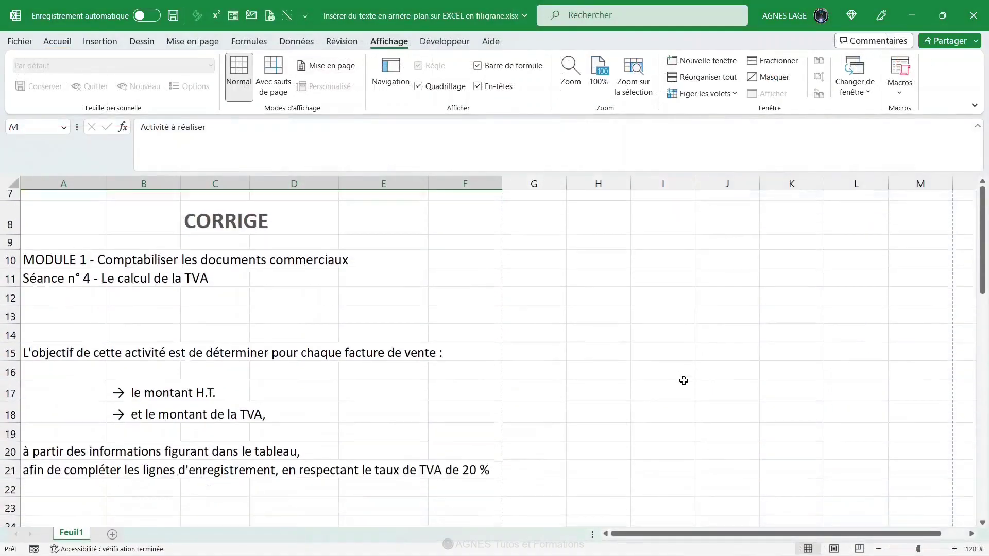
scroll(684, 381, "down", 2)
scroll(683, 381, "down", 4)
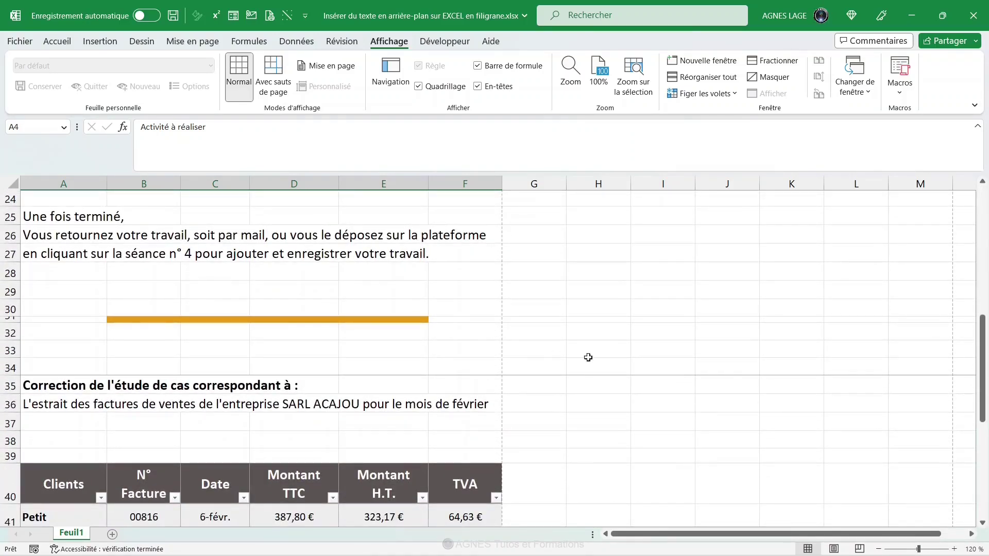
- Close the workbook, reopen it from the desktop and look over the worksheet for page break lines
left_click(974, 15)
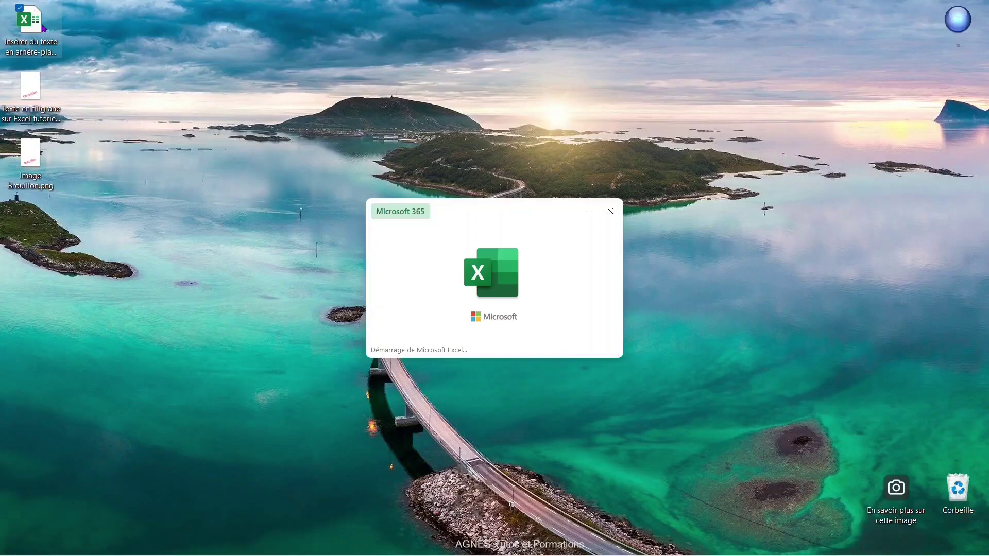
scroll(471, 304, "down", 5)
scroll(473, 305, "down", 3)
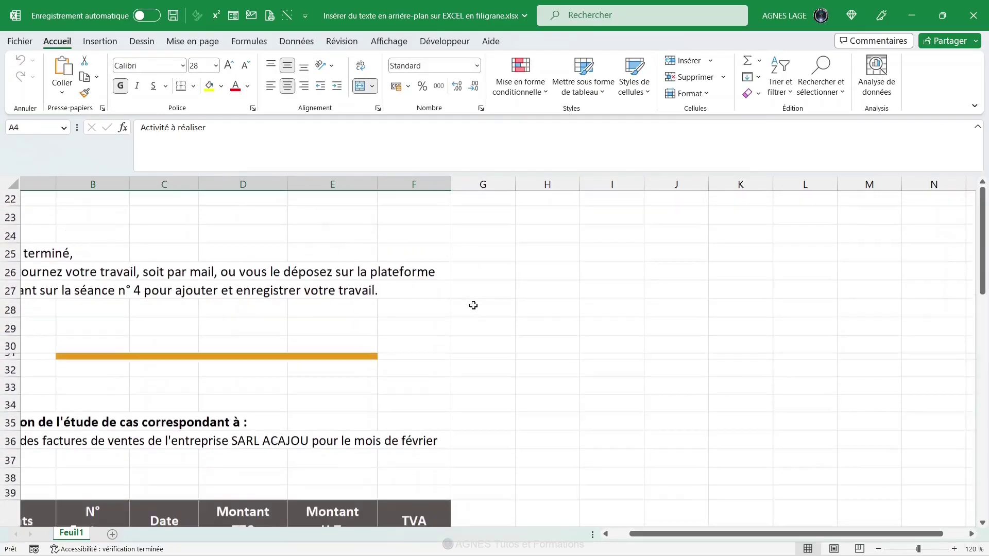
scroll(474, 305, "up", 5)
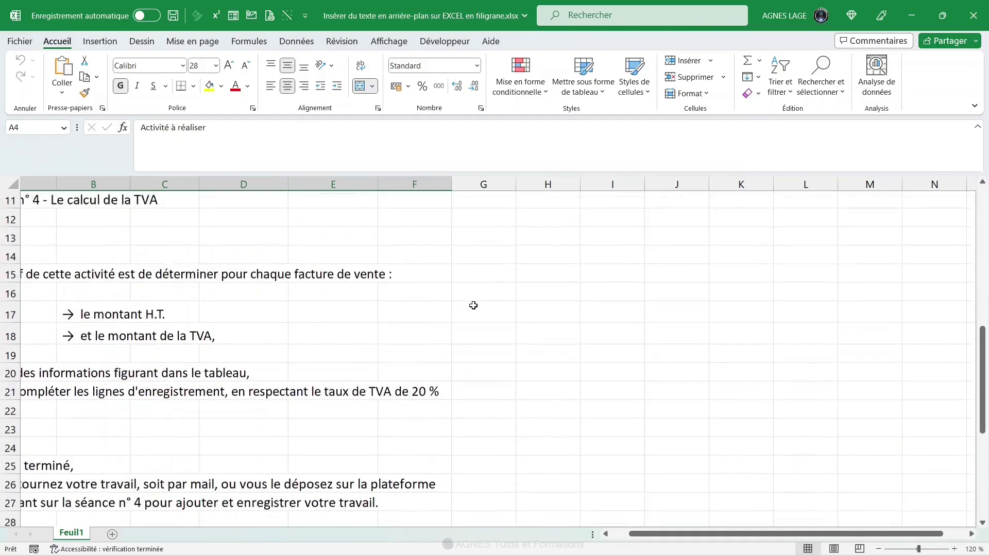